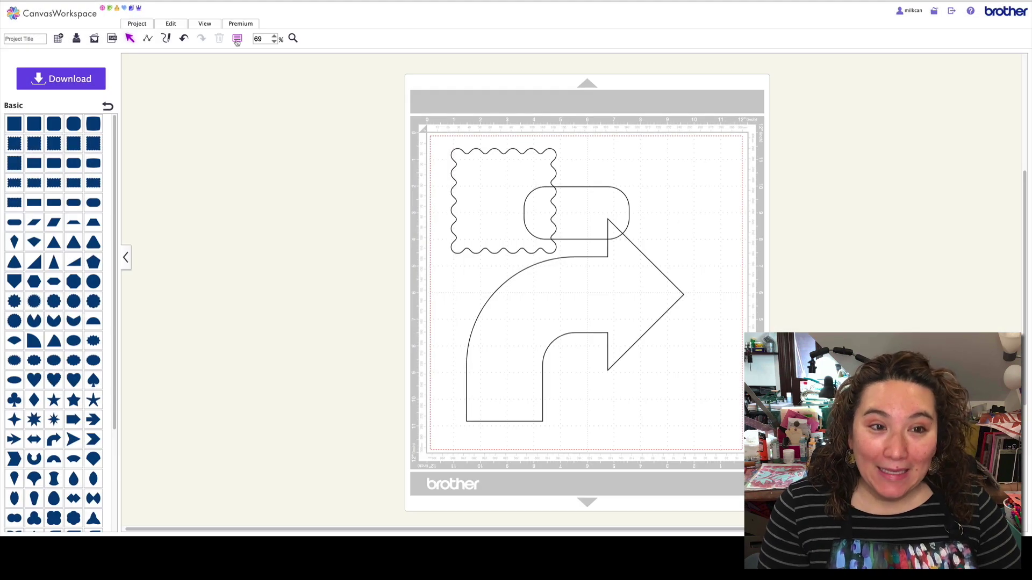
- Open the properties of the scalloped square and enlarge it incrementally to 5.19 inches with its aspect ratio maintained
{"action": "left_click", "coordinate": [237, 41]}
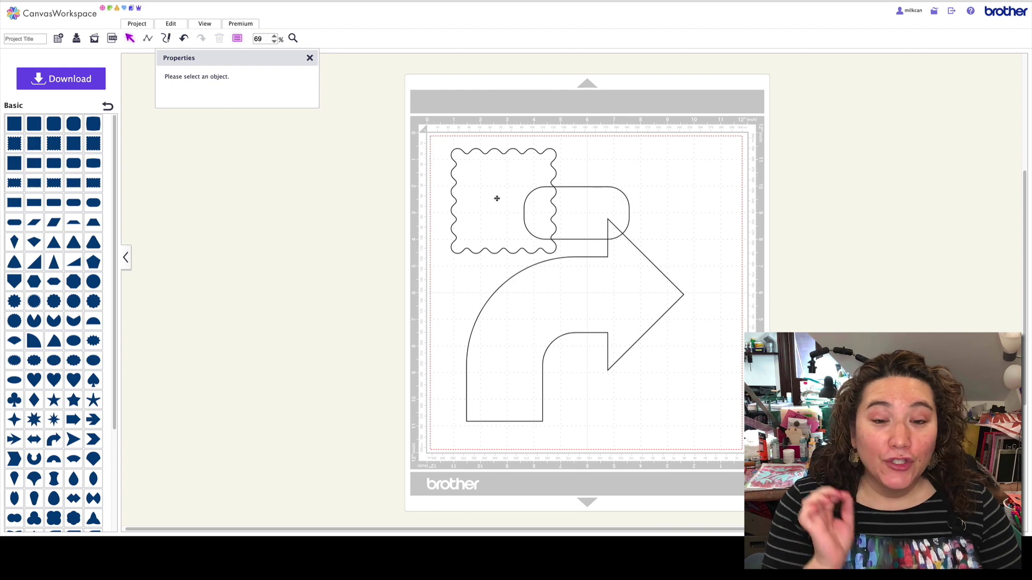
{"action": "left_click", "coordinate": [491, 153]}
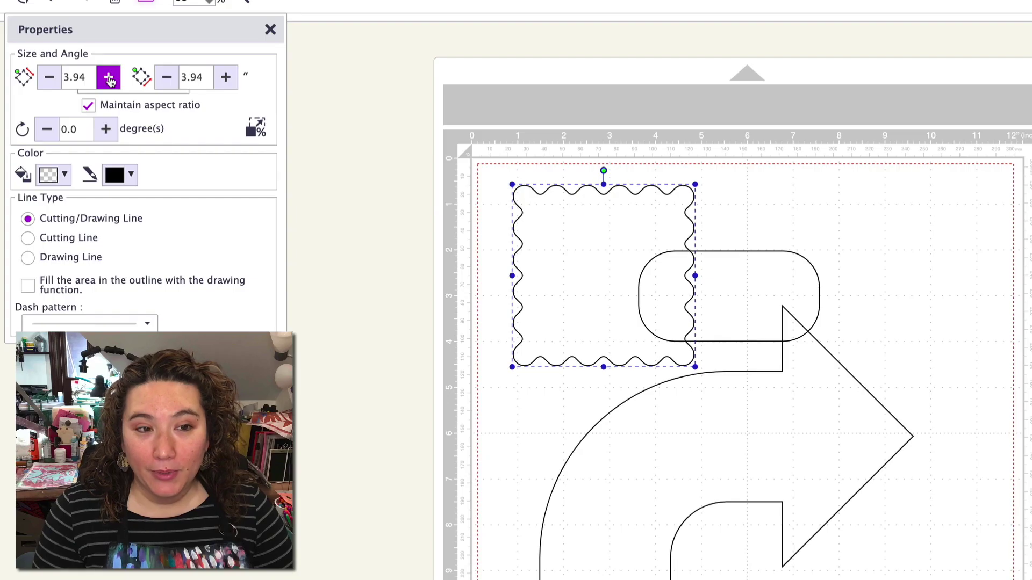
{"action": "left_click", "coordinate": [109, 79]}
{"action": "left_click", "coordinate": [109, 79]}
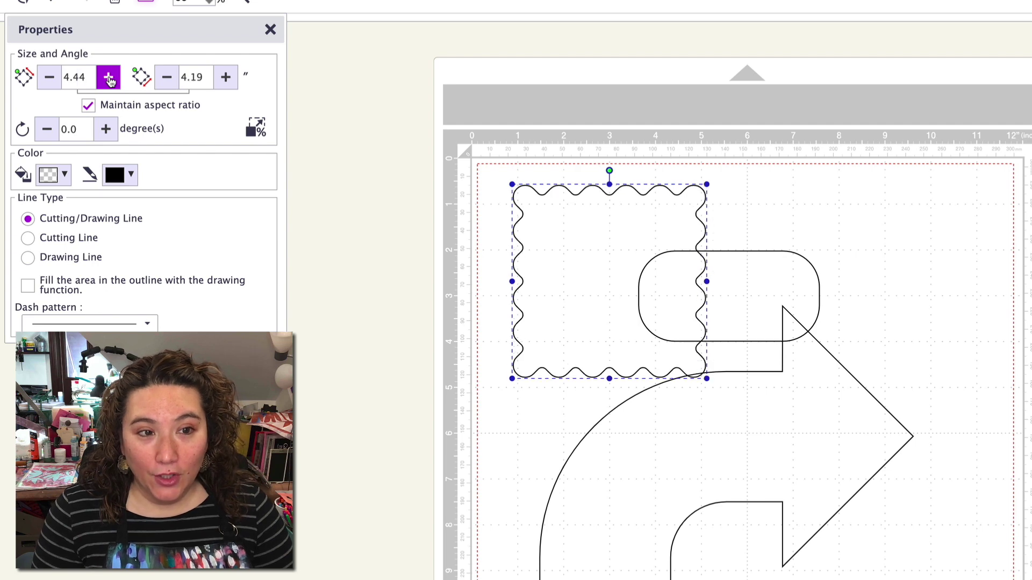
{"action": "left_click", "coordinate": [109, 80]}
{"action": "left_click", "coordinate": [110, 79]}
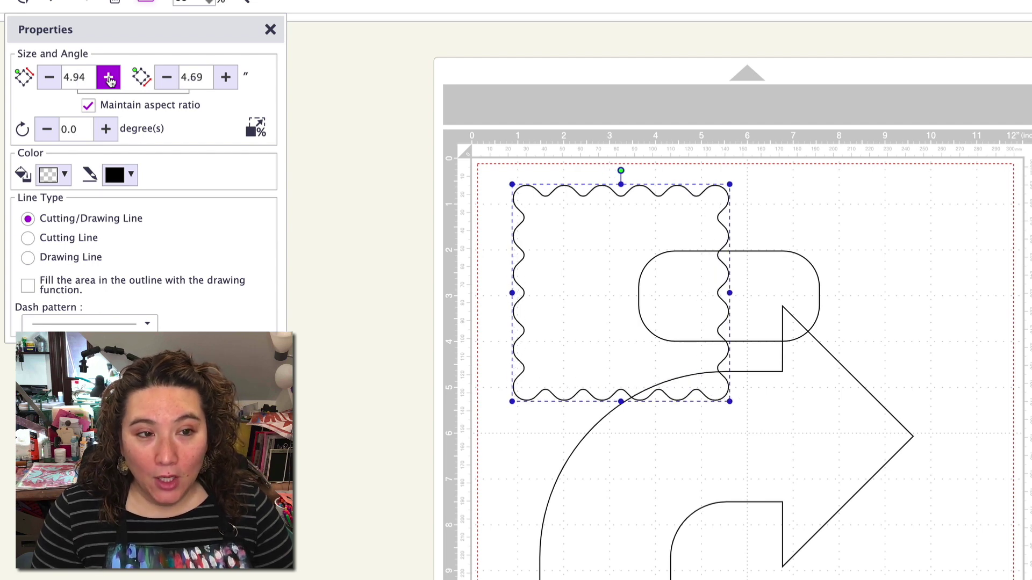
{"action": "left_click", "coordinate": [109, 79]}
- Set the scalloped square's height to 6 inches, keeping the aspect ratio maintained
{"action": "double_click", "coordinate": [64, 76]}
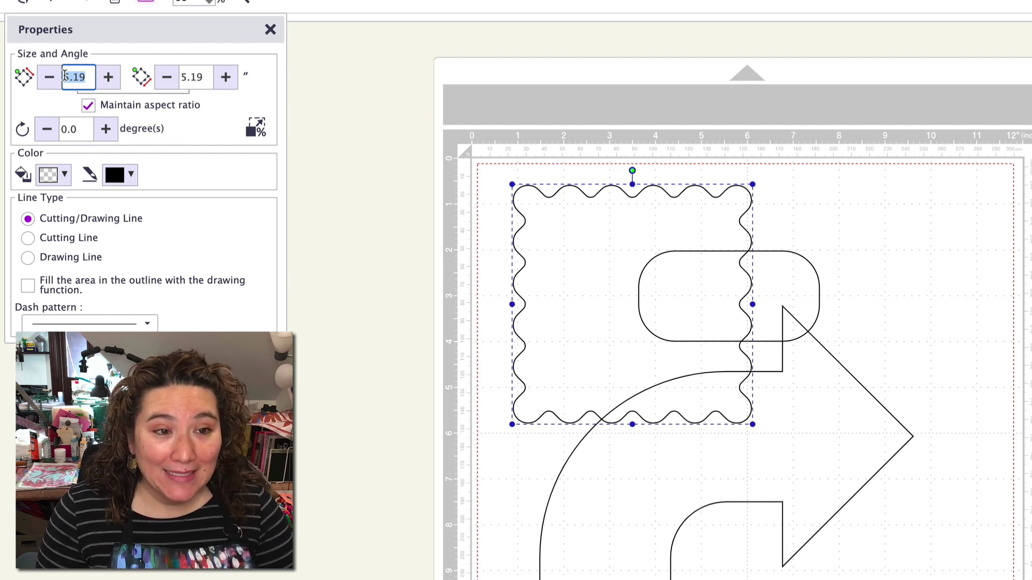
{"action": "type", "text": "6"}
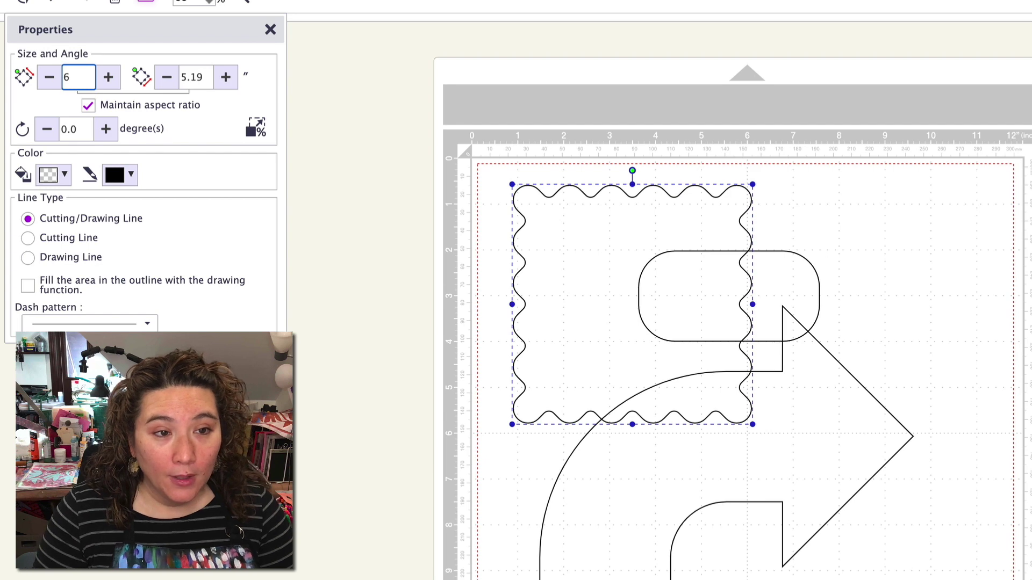
{"action": "key", "text": "Return"}
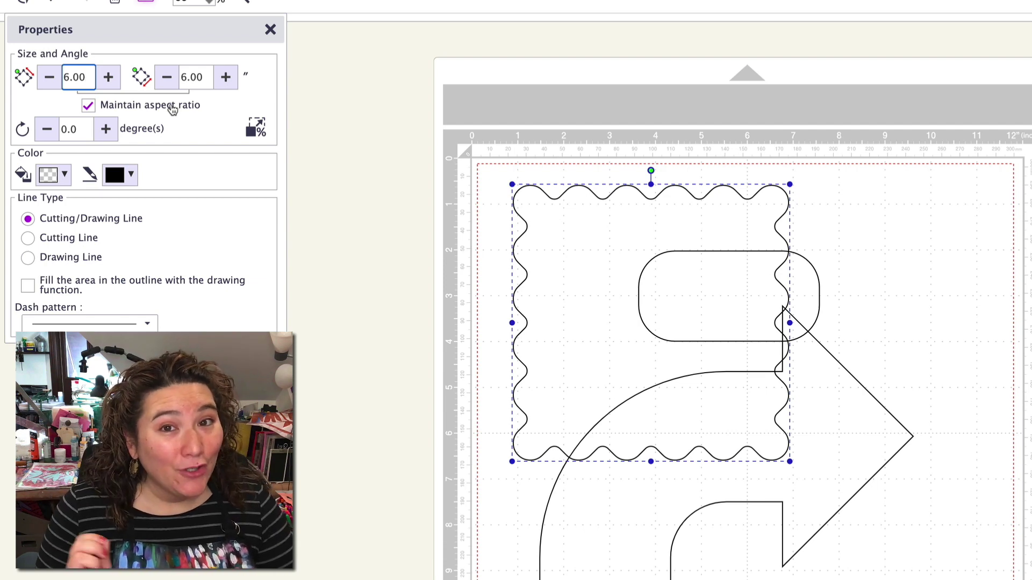
- Turn off the aspect ratio lock for the scalloped square and set its width to 10 inches
{"action": "left_click", "coordinate": [89, 107]}
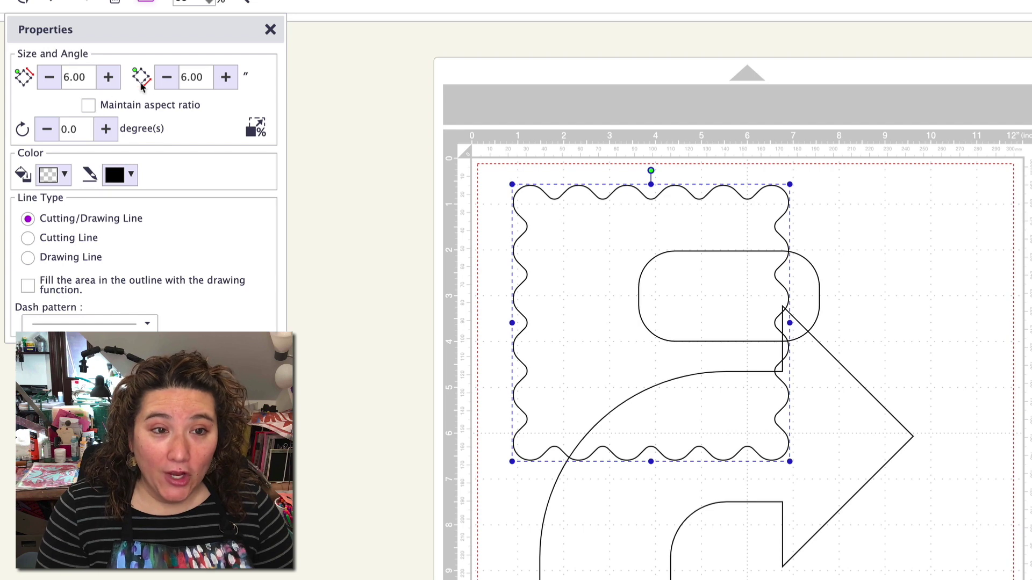
{"action": "left_click", "coordinate": [184, 76]}
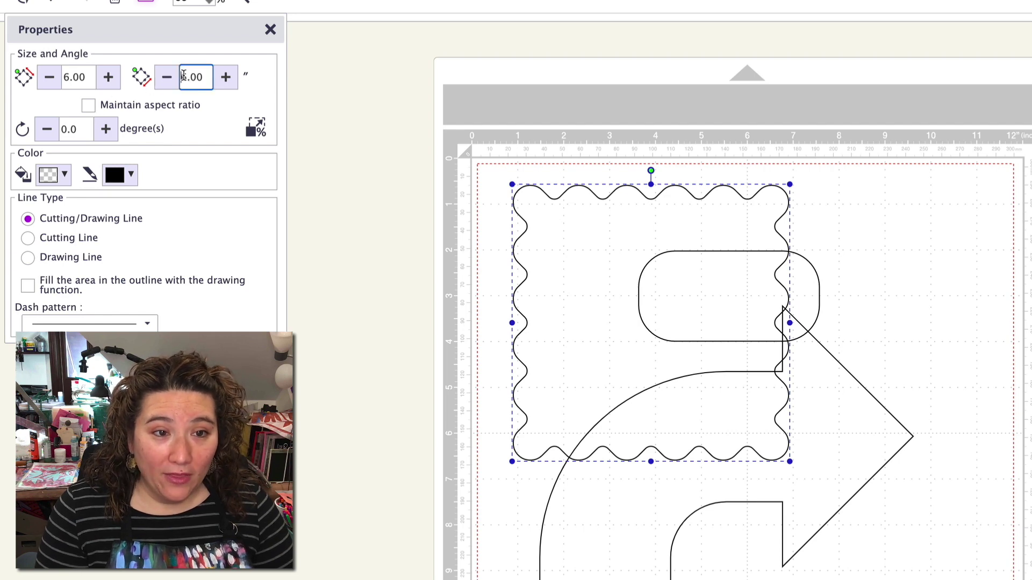
{"action": "key", "text": "BackSpace"}
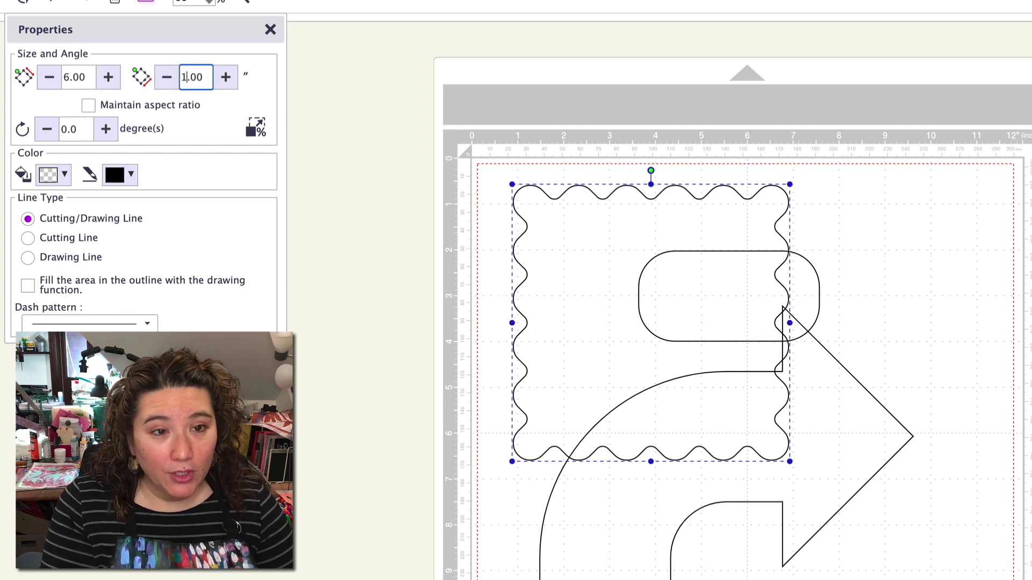
{"action": "type", "text": "10"}
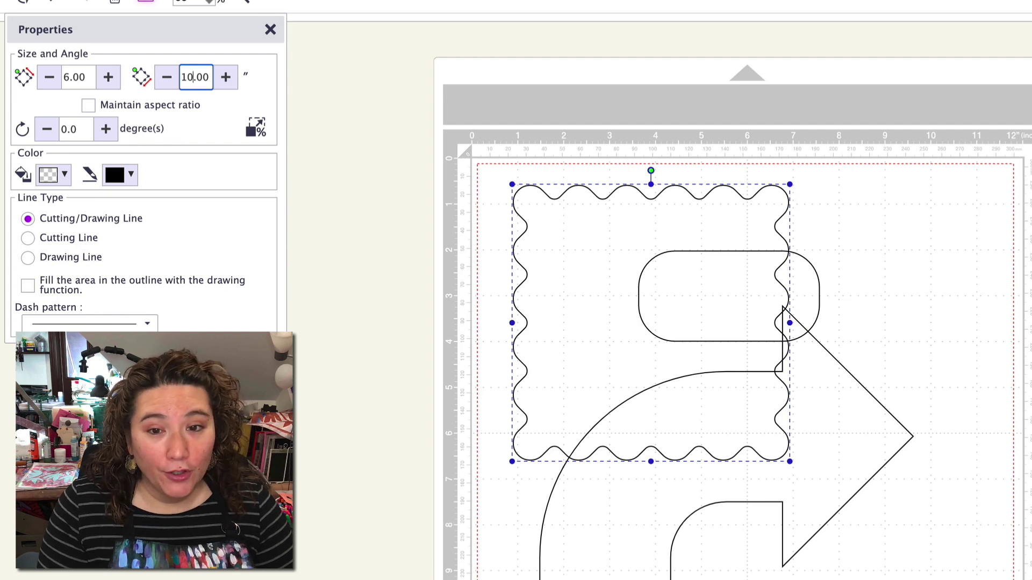
{"action": "key", "text": "Return"}
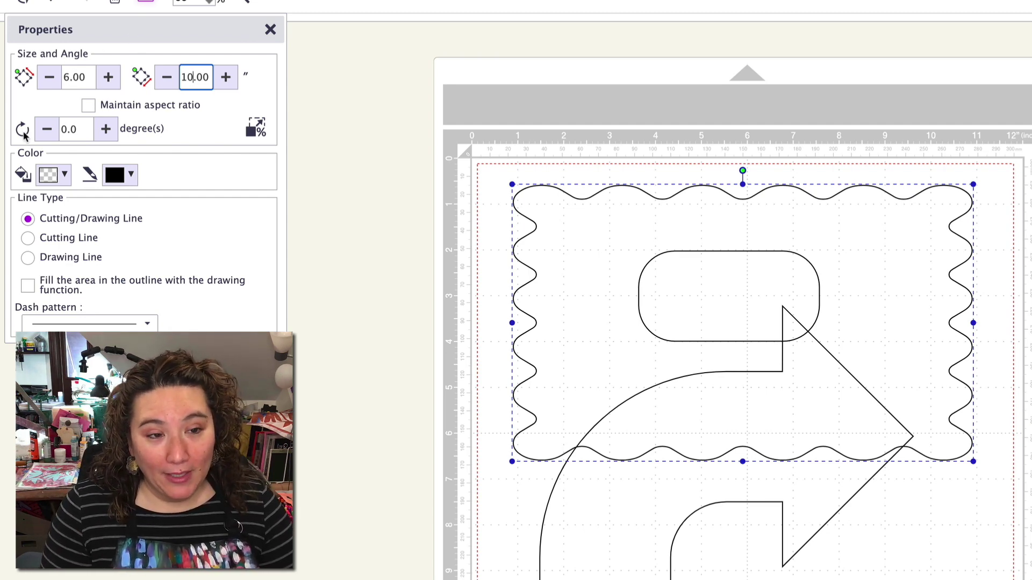
- Rotate the scalloped rectangle in one-degree increments up to 6 degrees, and back down to 3 degrees
{"action": "left_click", "coordinate": [106, 130]}
{"action": "left_click", "coordinate": [106, 129]}
{"action": "left_click", "coordinate": [106, 130]}
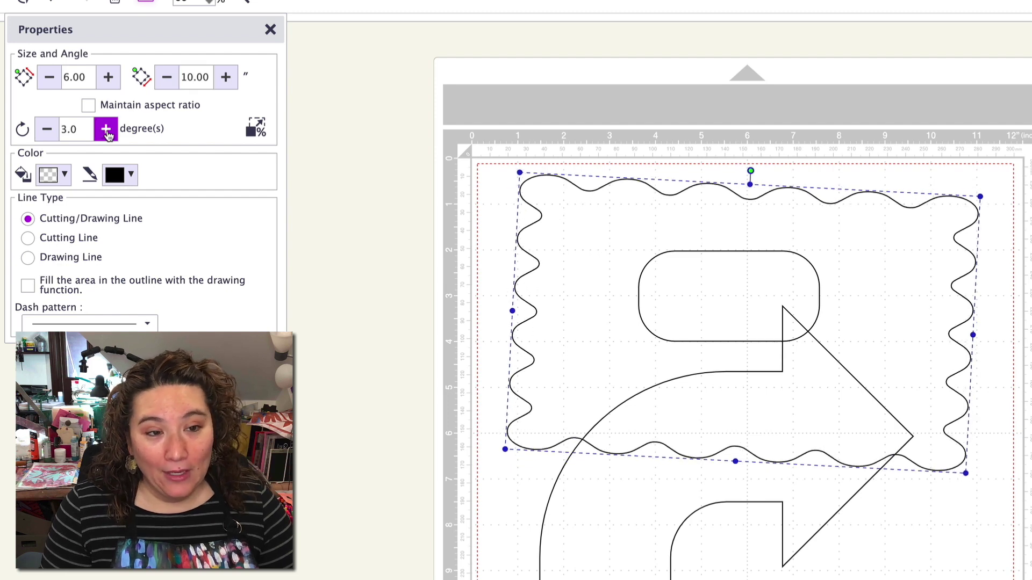
{"action": "left_click", "coordinate": [106, 129]}
{"action": "left_click", "coordinate": [106, 129]}
{"action": "left_click", "coordinate": [106, 129]}
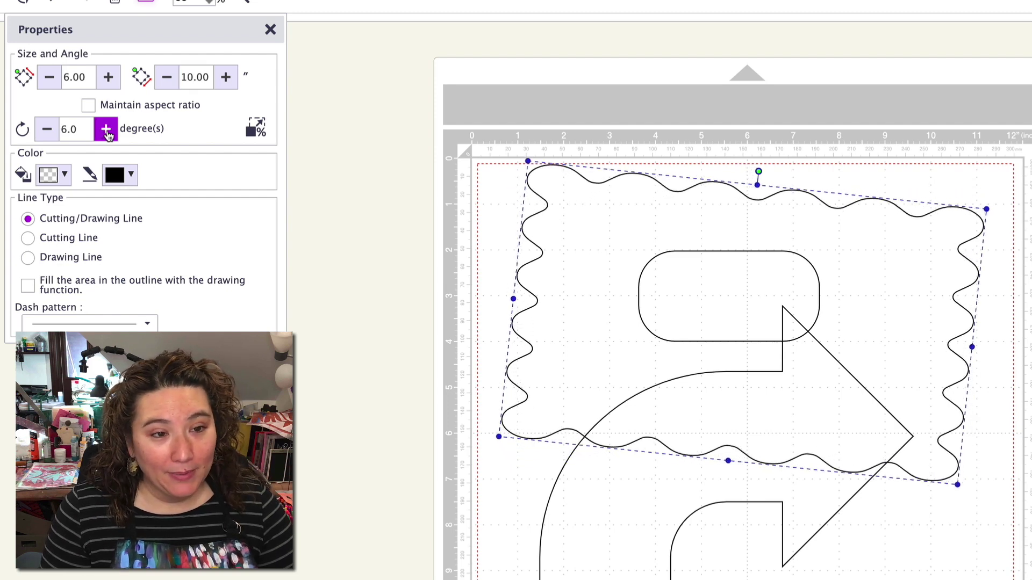
{"action": "left_click", "coordinate": [47, 132]}
{"action": "left_click", "coordinate": [47, 132]}
{"action": "left_click", "coordinate": [47, 132]}
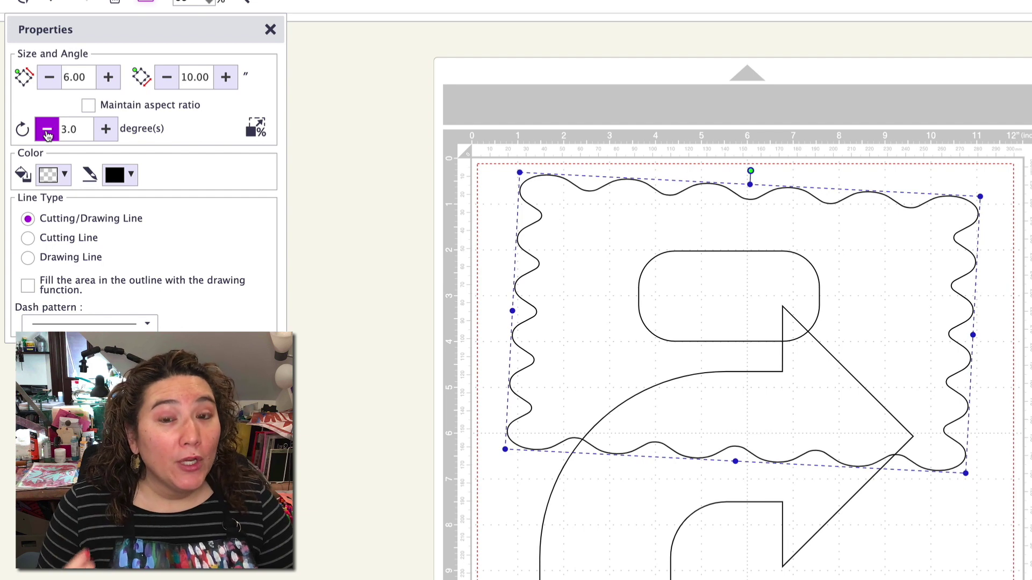
- Set the scalloped rectangle's rotation angle to 90 degrees
{"action": "double_click", "coordinate": [60, 129]}
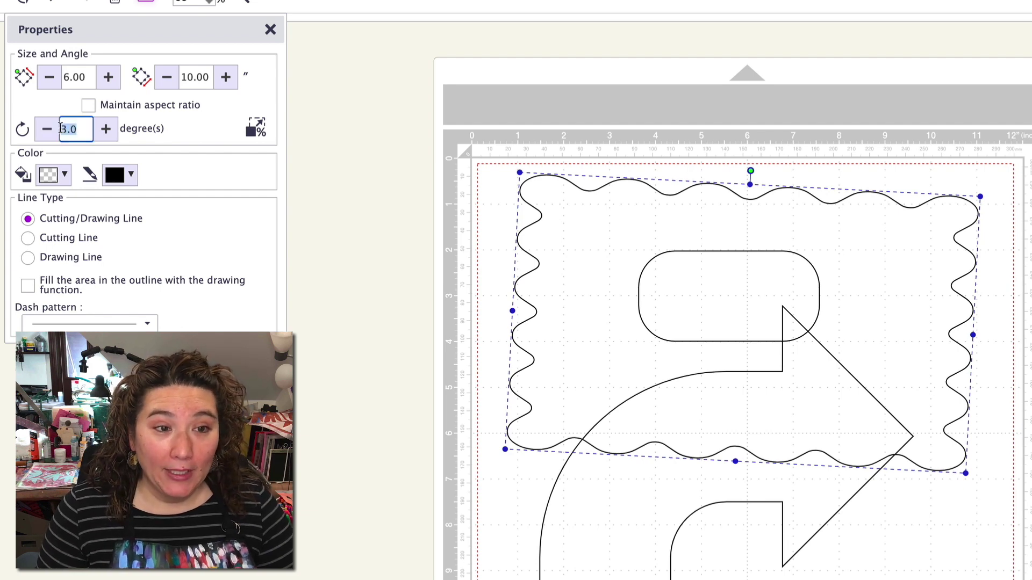
{"action": "type", "text": "90"}
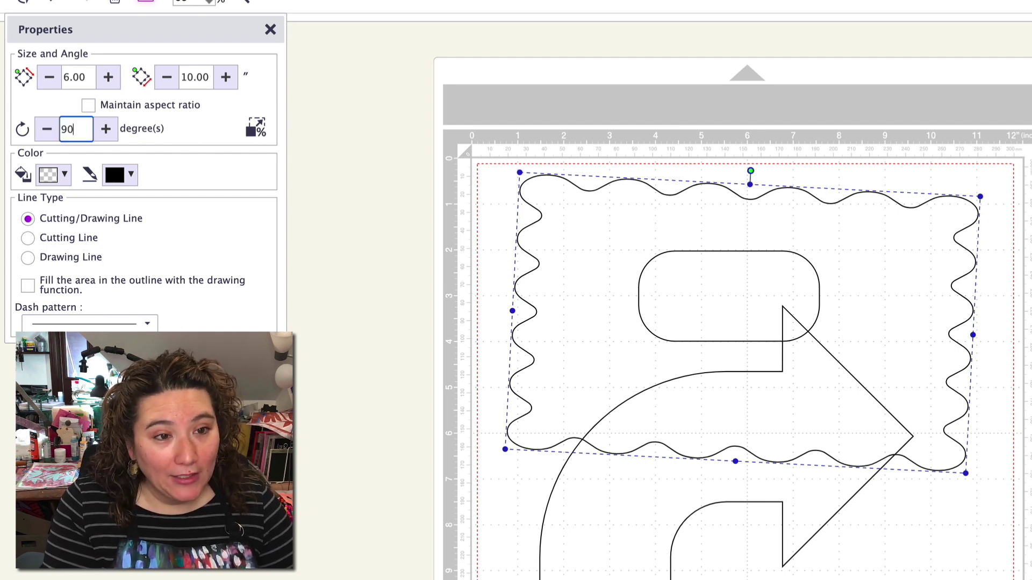
{"action": "key", "text": "Return"}
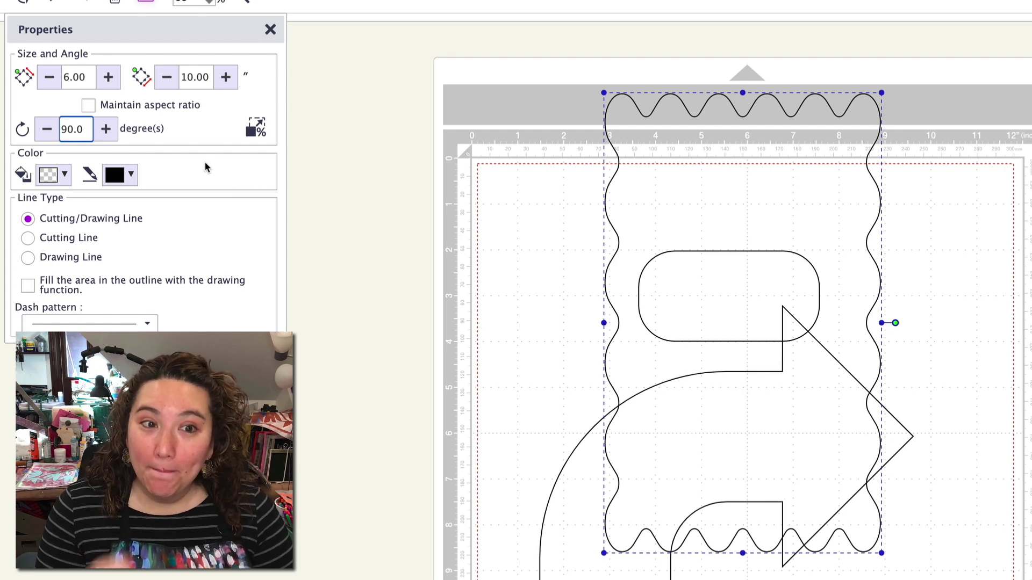
- Scale the scalloped rectangle to 75% with its aspect ratio maintained and move it into the mat's upper-left cutting area
{"action": "left_click", "coordinate": [257, 129]}
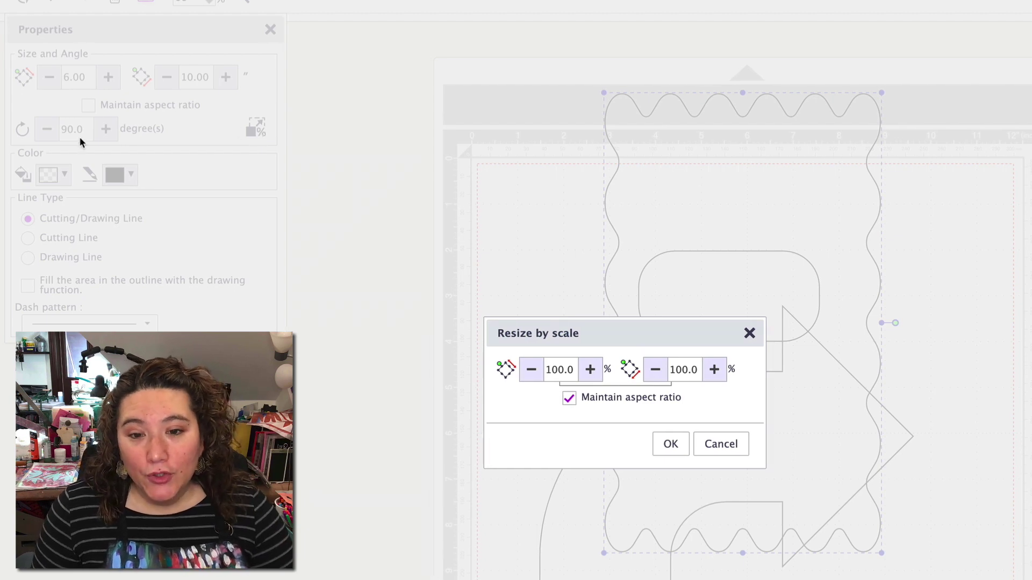
{"action": "double_click", "coordinate": [559, 369]}
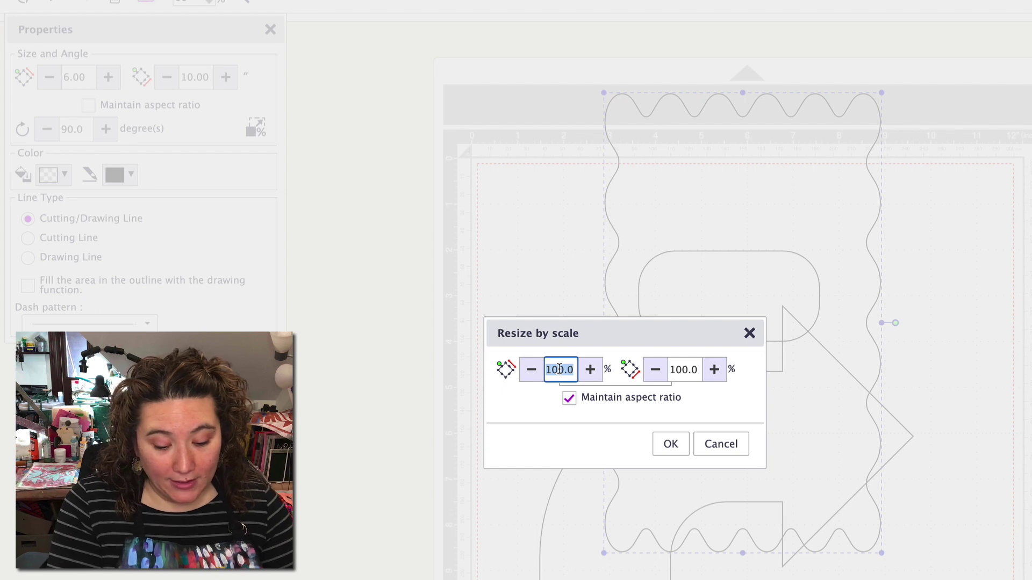
{"action": "type", "text": "75"}
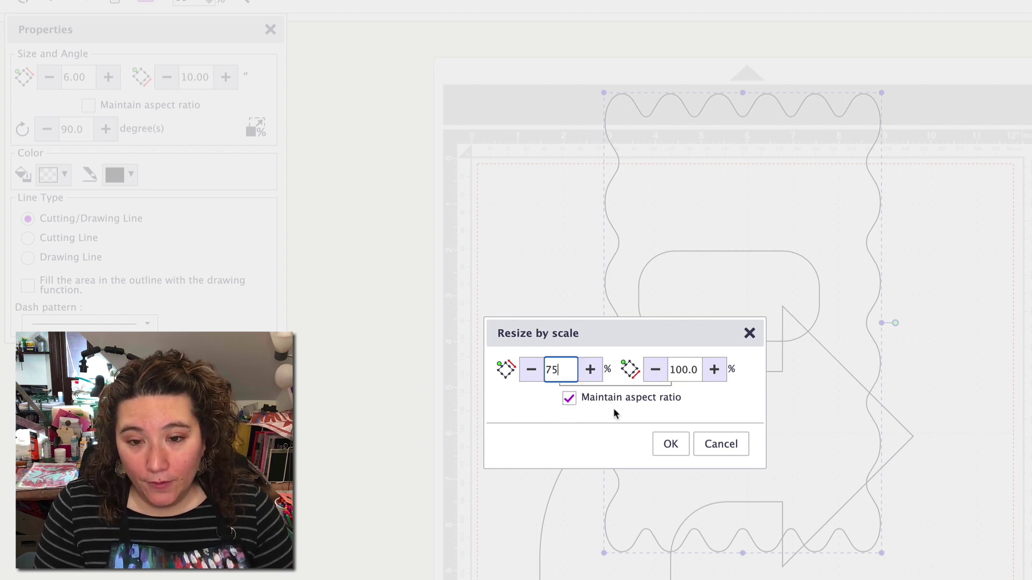
{"action": "key", "text": "Return"}
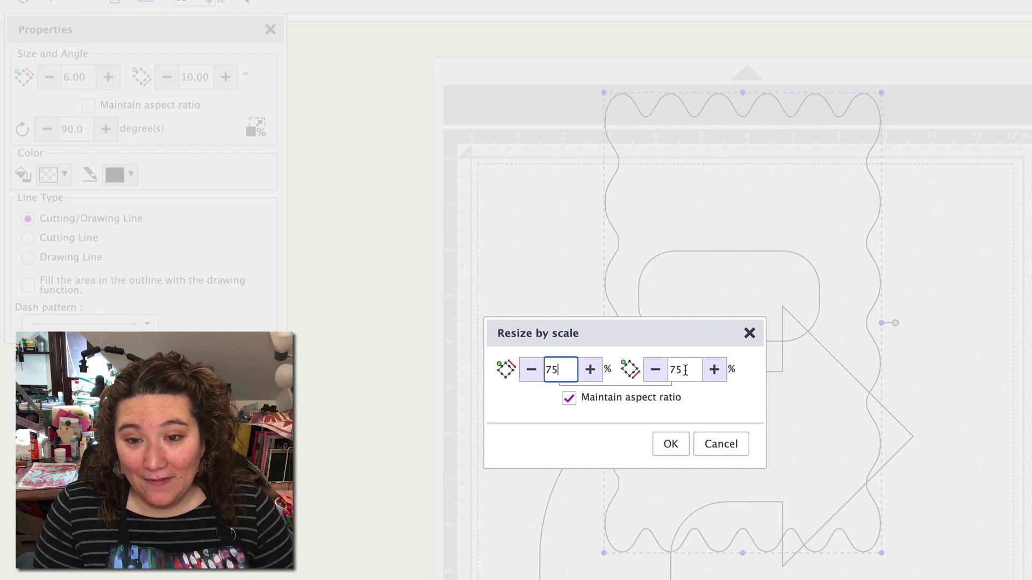
{"action": "left_click", "coordinate": [671, 449]}
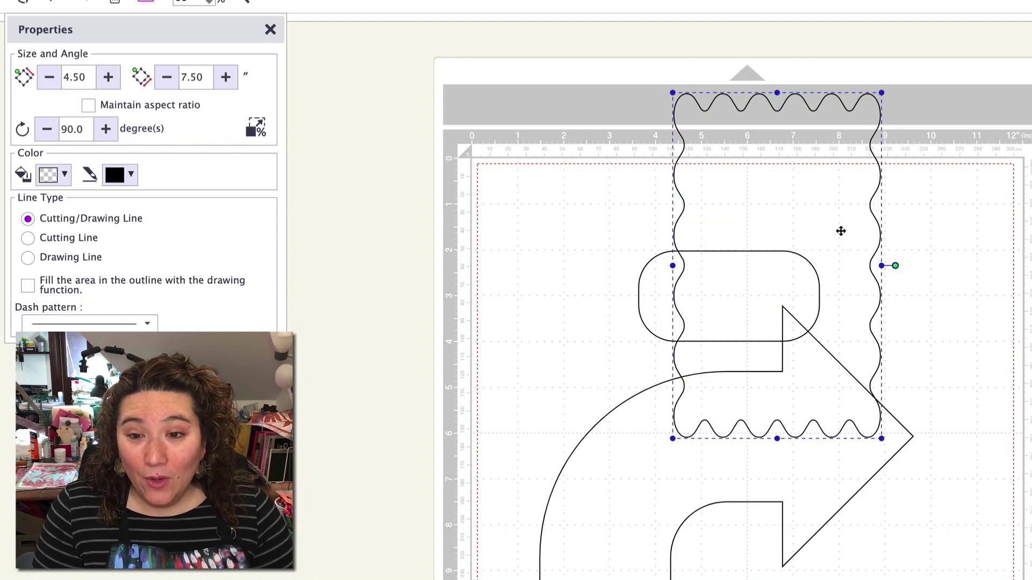
{"action": "mouse_move", "coordinate": [840, 230]}
{"action": "left_mouse_down"}
{"action": "mouse_move", "coordinate": [720, 272]}
{"action": "mouse_move", "coordinate": [735, 383]}
{"action": "mouse_move", "coordinate": [763, 307]}
{"action": "mouse_move", "coordinate": [649, 318]}
{"action": "mouse_move", "coordinate": [672, 320]}
{"action": "left_mouse_up"}
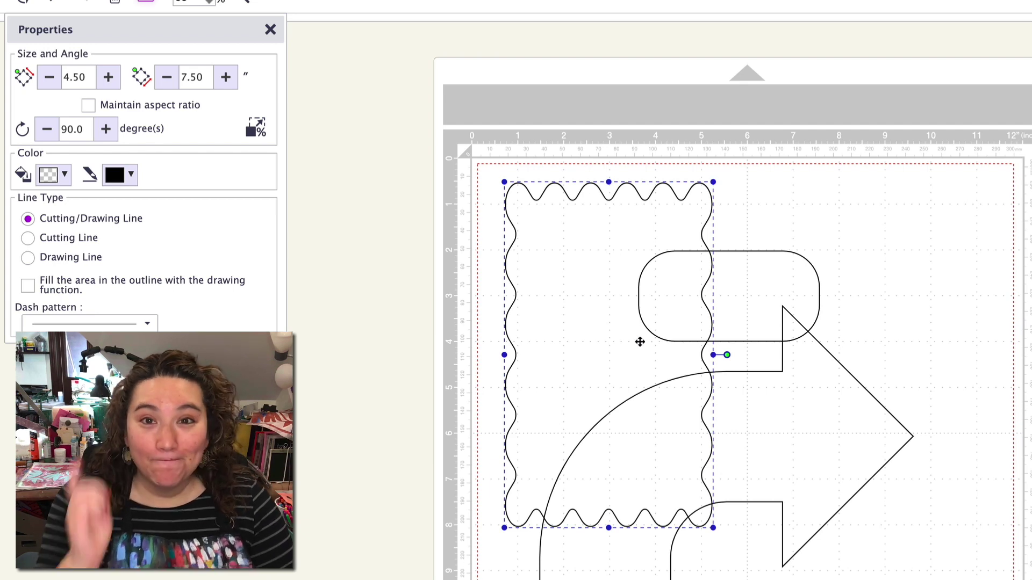
- Move the rounded rectangle to the mat's upper-right area above the arrow and duplicate it, placing the copy slightly offset
{"action": "left_click_drag", "start_coordinate": [758, 281], "coordinate": [919, 240]}
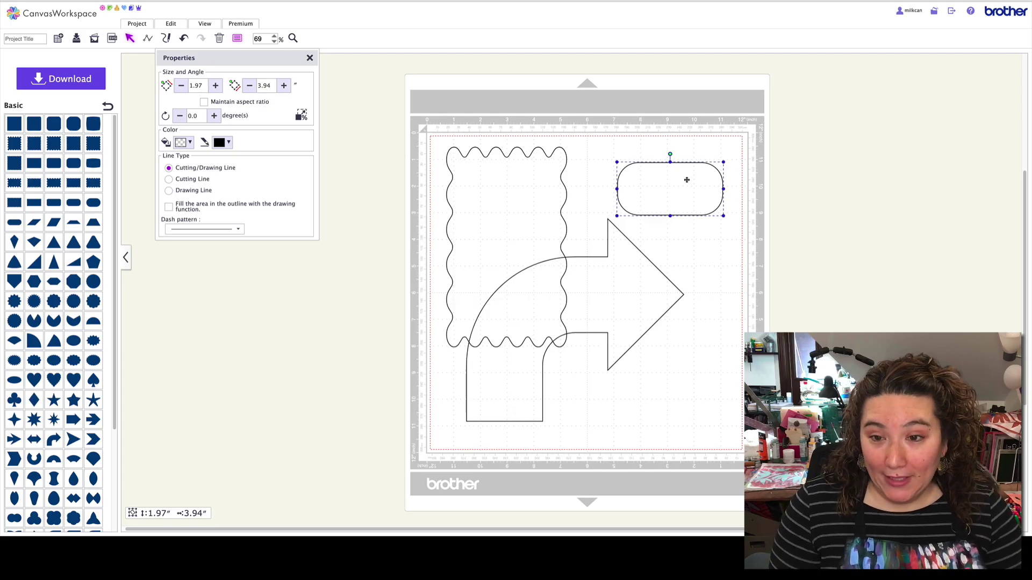
{"action": "left_click", "coordinate": [168, 23]}
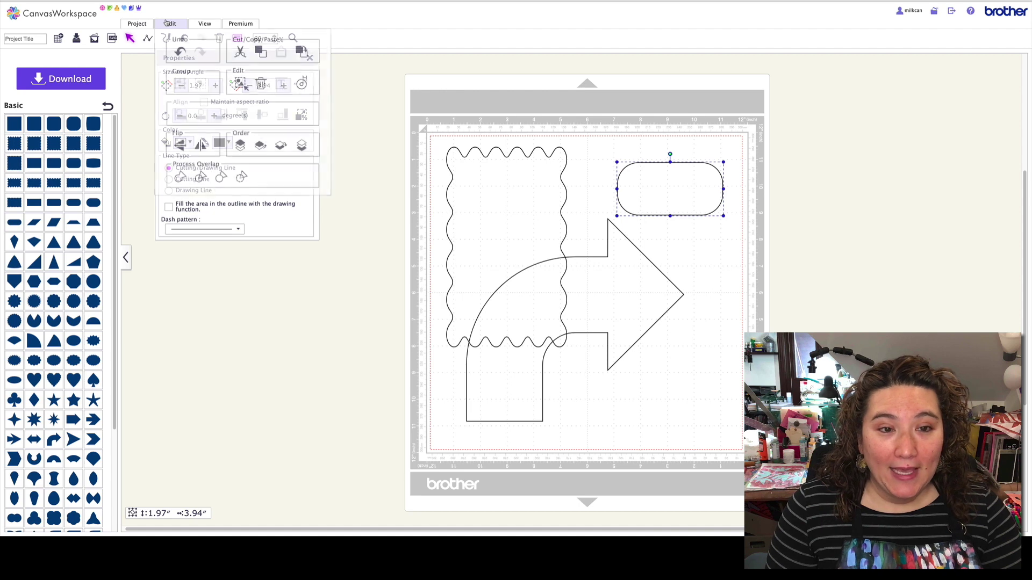
{"action": "left_click", "coordinate": [298, 49]}
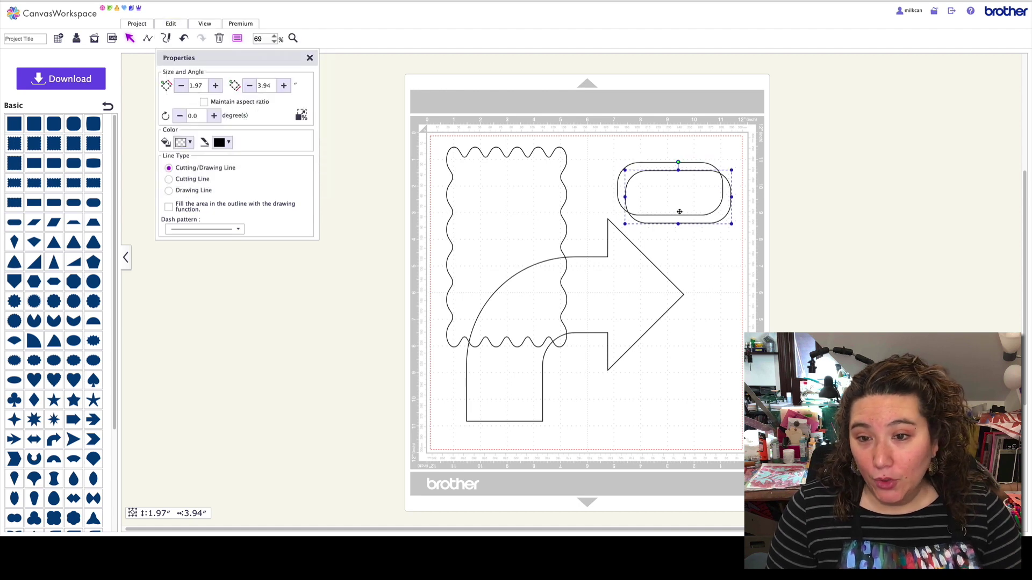
{"action": "left_click_drag", "start_coordinate": [672, 198], "coordinate": [679, 207]}
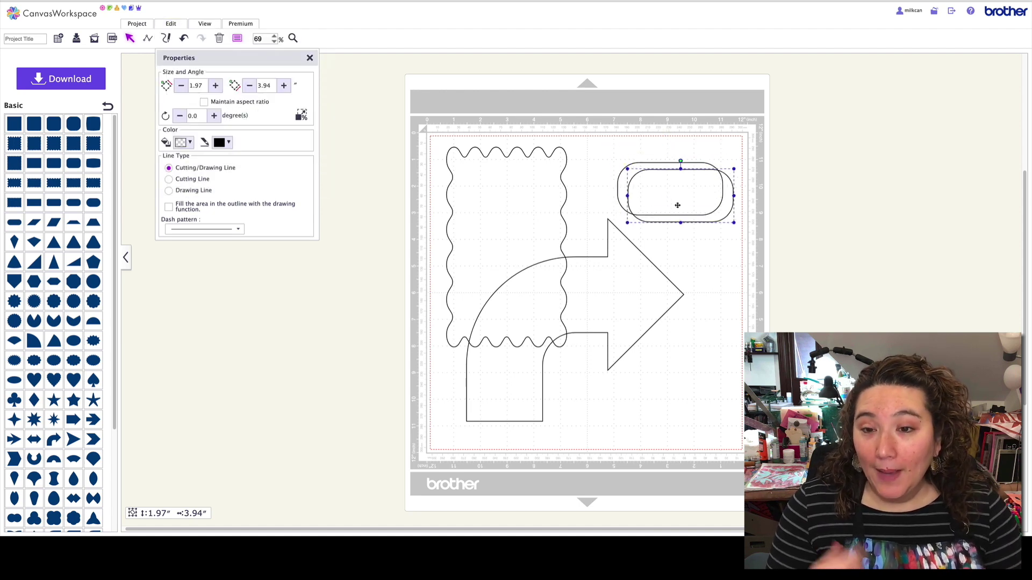
- Scale the duplicated rounded rectangle to 125% with its aspect ratio maintained and position it evenly around the original
{"action": "left_click", "coordinate": [304, 117]}
{"action": "left_click", "coordinate": [475, 256]}
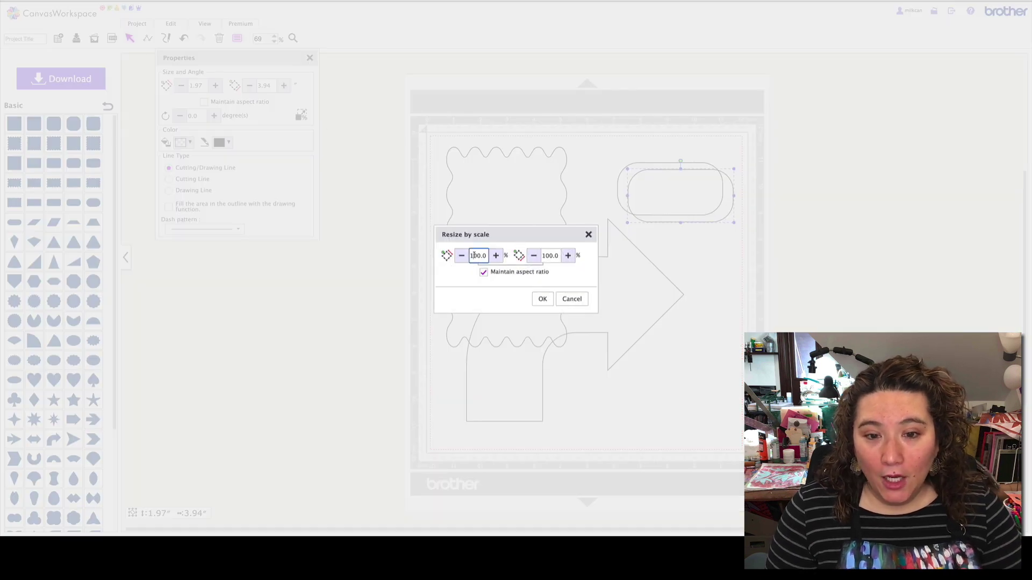
{"action": "type", "text": "125"}
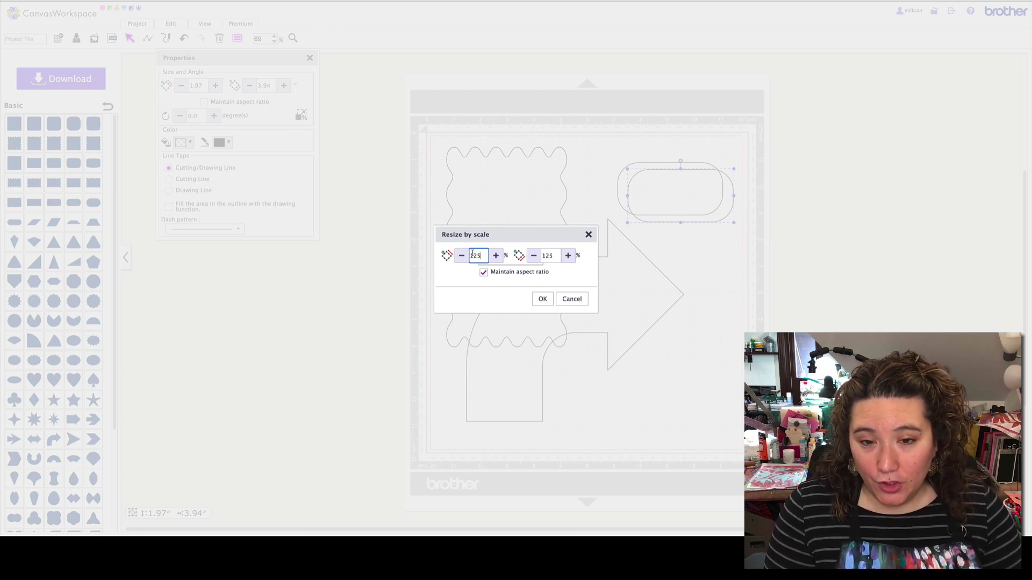
{"action": "left_click", "coordinate": [542, 299]}
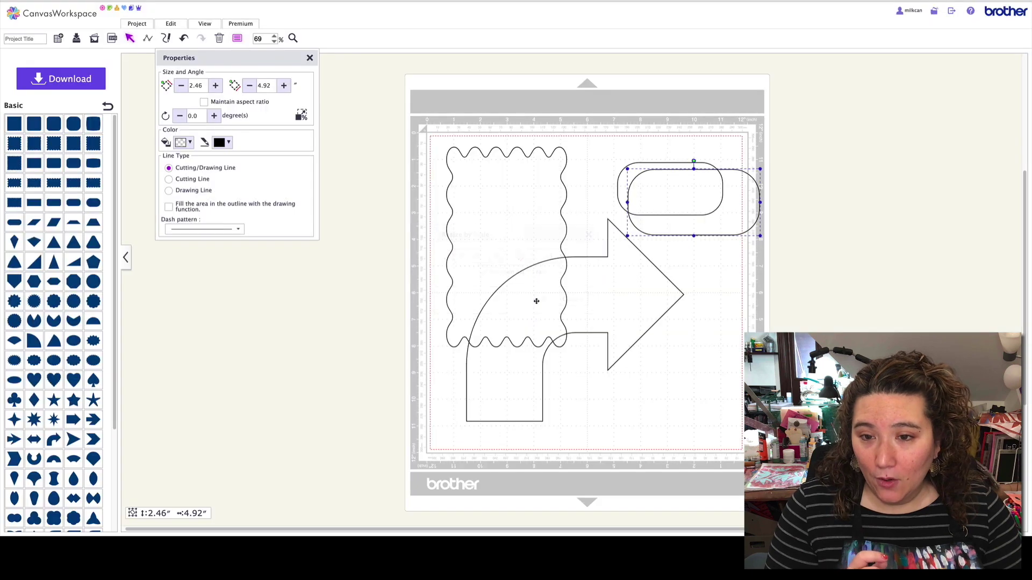
{"action": "left_click_drag", "start_coordinate": [687, 229], "coordinate": [663, 215]}
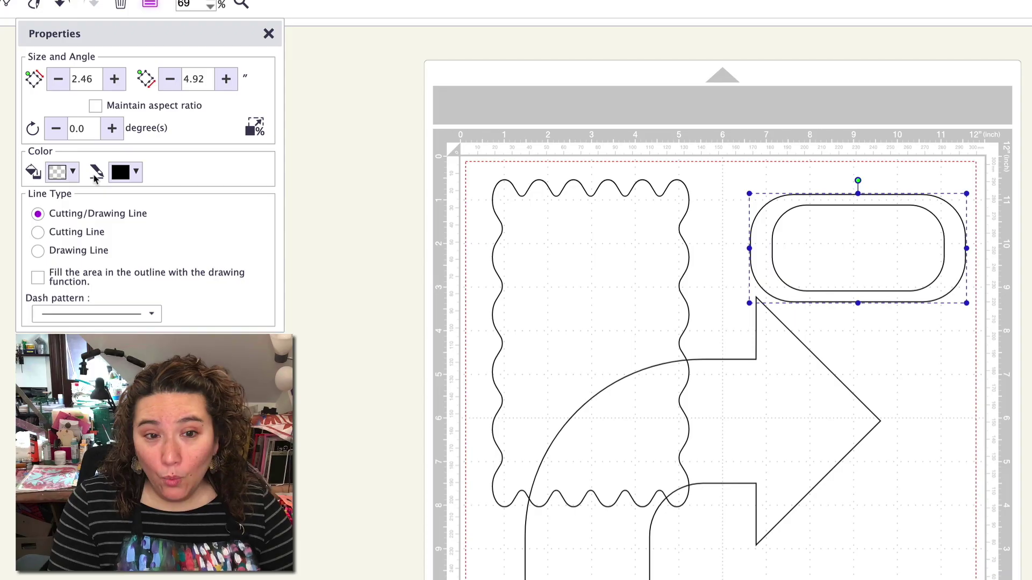
- Change the outer rounded rectangle's line color to bright sky blue, deselect it to check the outline, and select it again
{"action": "left_click", "coordinate": [136, 172]}
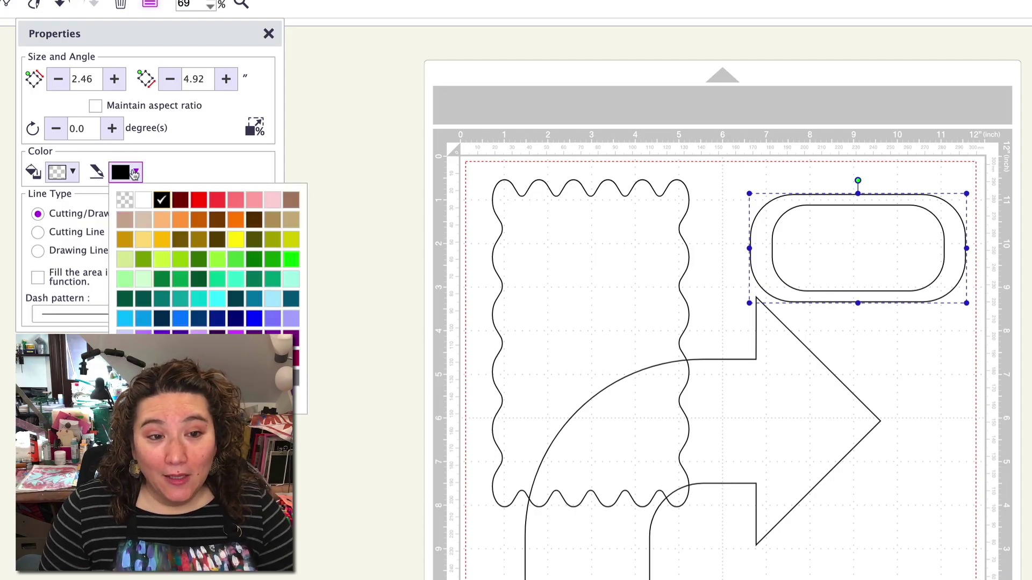
{"action": "left_click", "coordinate": [126, 319]}
{"action": "left_click", "coordinate": [749, 167]}
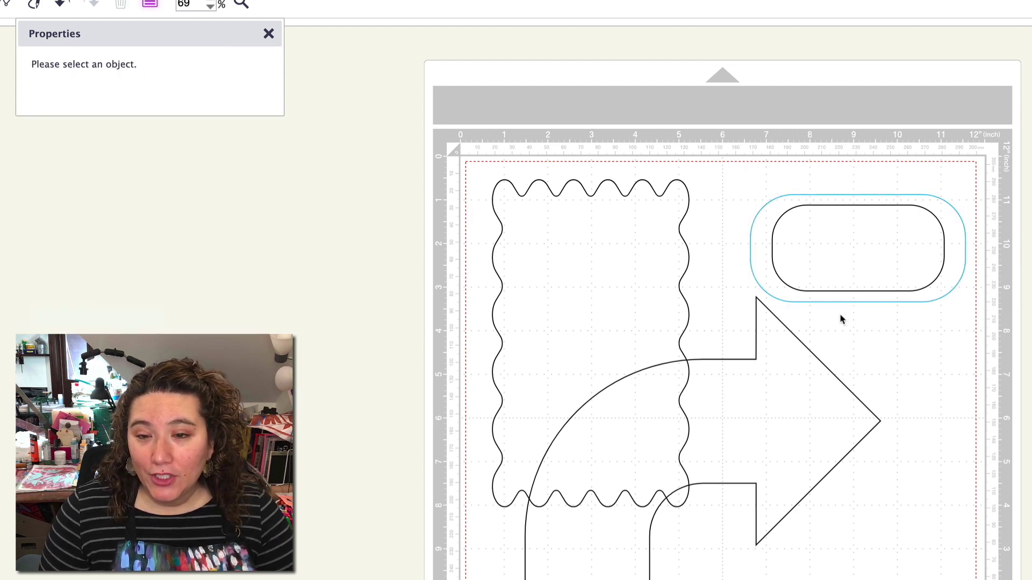
{"action": "left_click", "coordinate": [799, 248]}
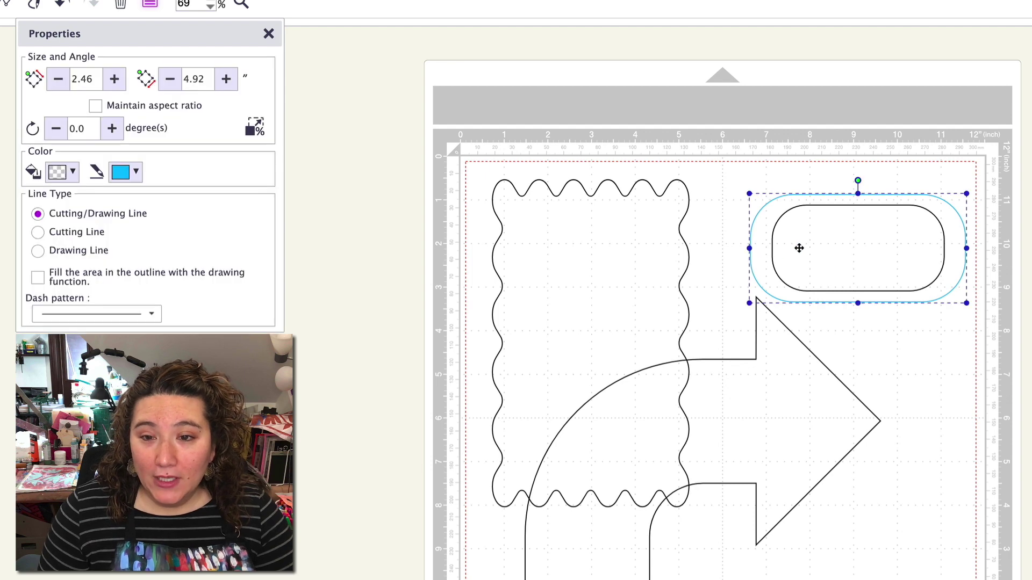
- Move the sky-blue-outlined rounded rectangle below the smaller one and fill the smaller one with bright sky blue
{"action": "left_click_drag", "start_coordinate": [799, 247], "coordinate": [813, 363]}
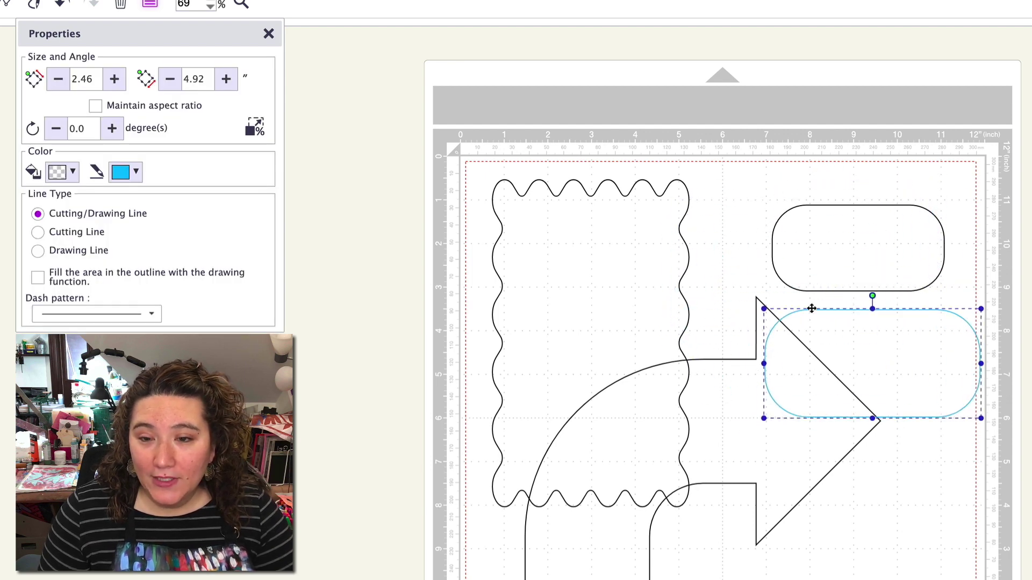
{"action": "left_click", "coordinate": [813, 244]}
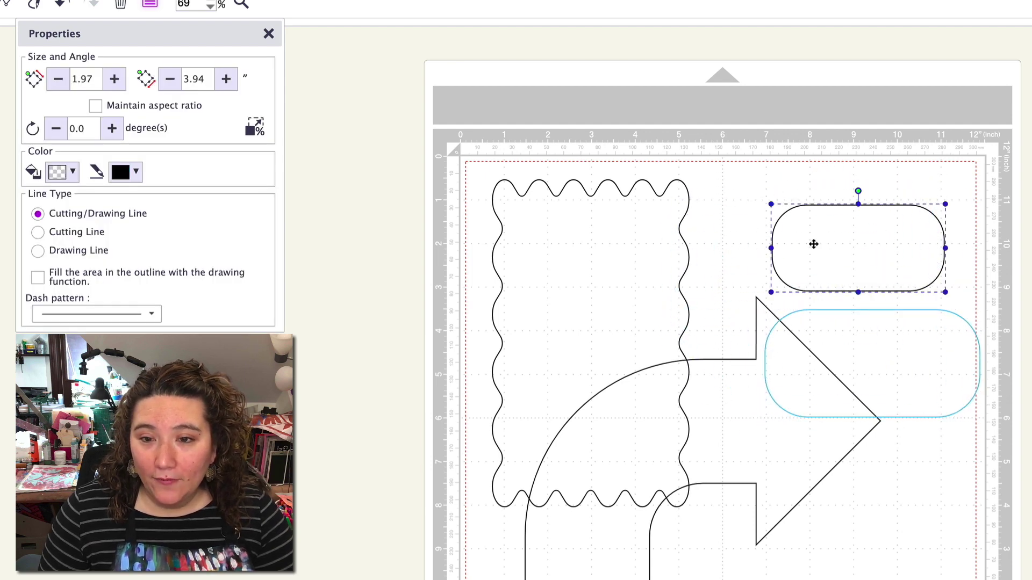
{"action": "left_click", "coordinate": [73, 172]}
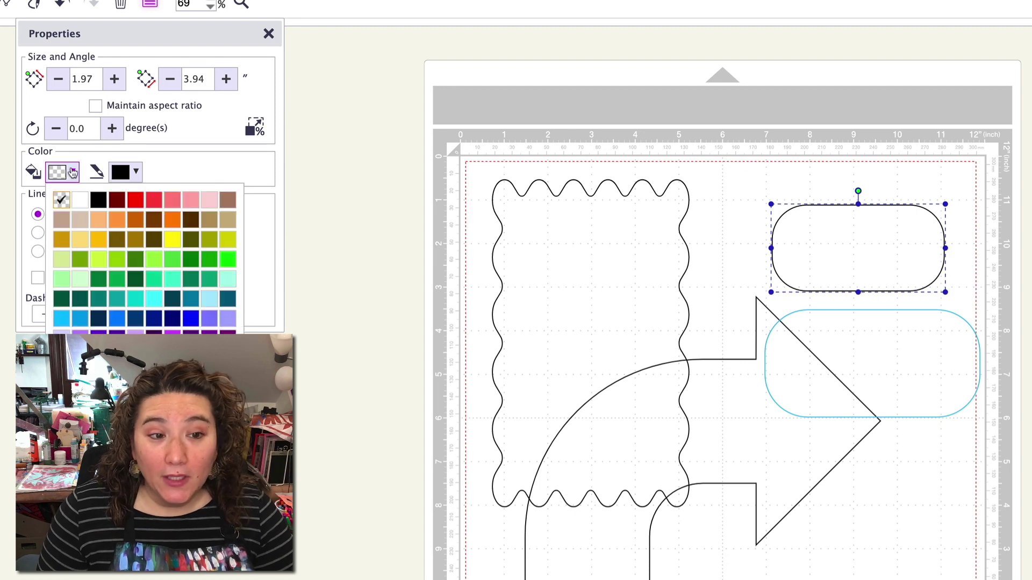
{"action": "left_click", "coordinate": [61, 319]}
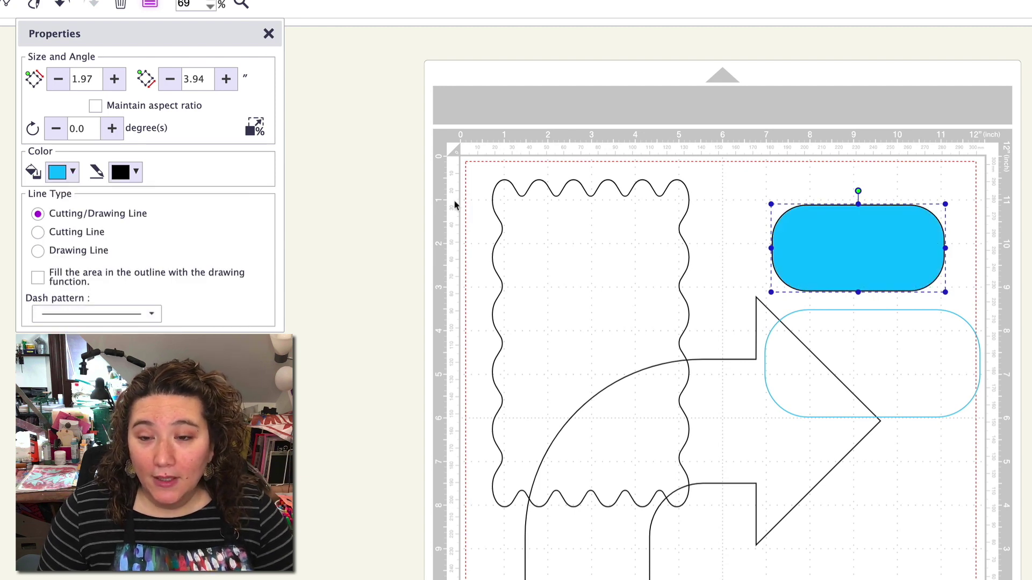
{"action": "left_click", "coordinate": [709, 180]}
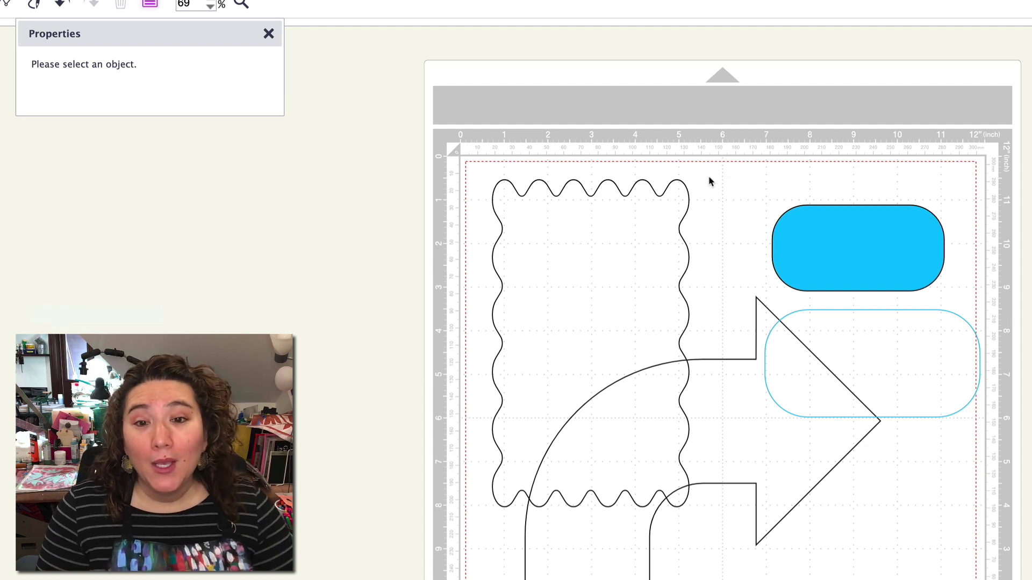
- Fill the scalloped rectangle with light orange and the bent arrow with bright red
{"action": "left_click", "coordinate": [644, 245]}
{"action": "left_click", "coordinate": [73, 172]}
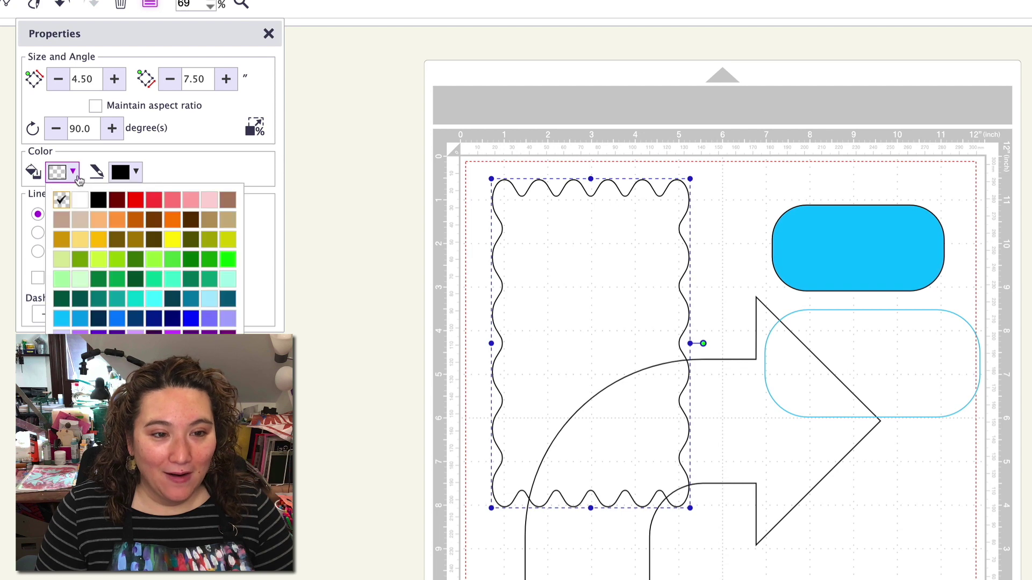
{"action": "left_click", "coordinate": [118, 226]}
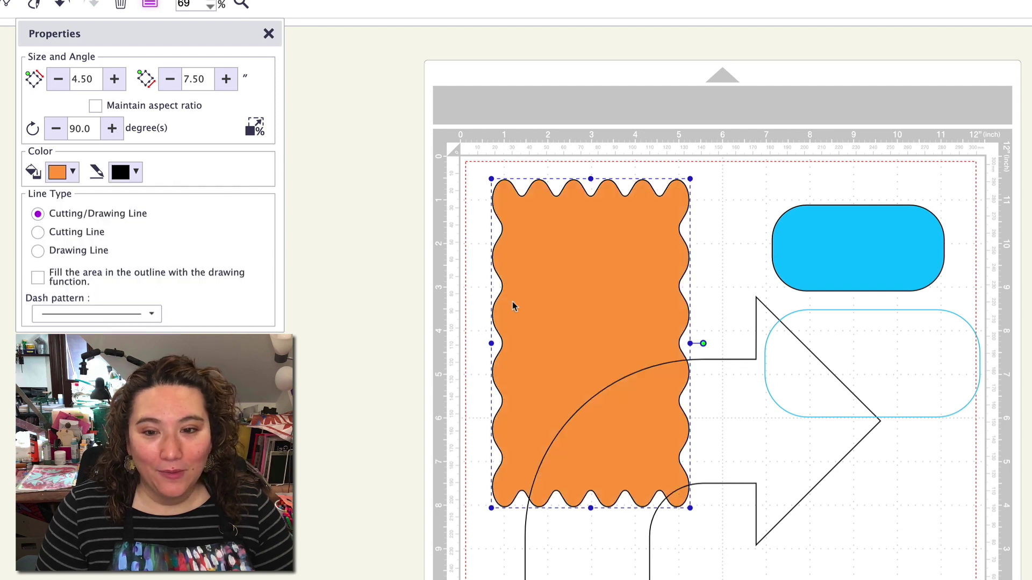
{"action": "left_click", "coordinate": [725, 389]}
{"action": "left_click", "coordinate": [72, 171]}
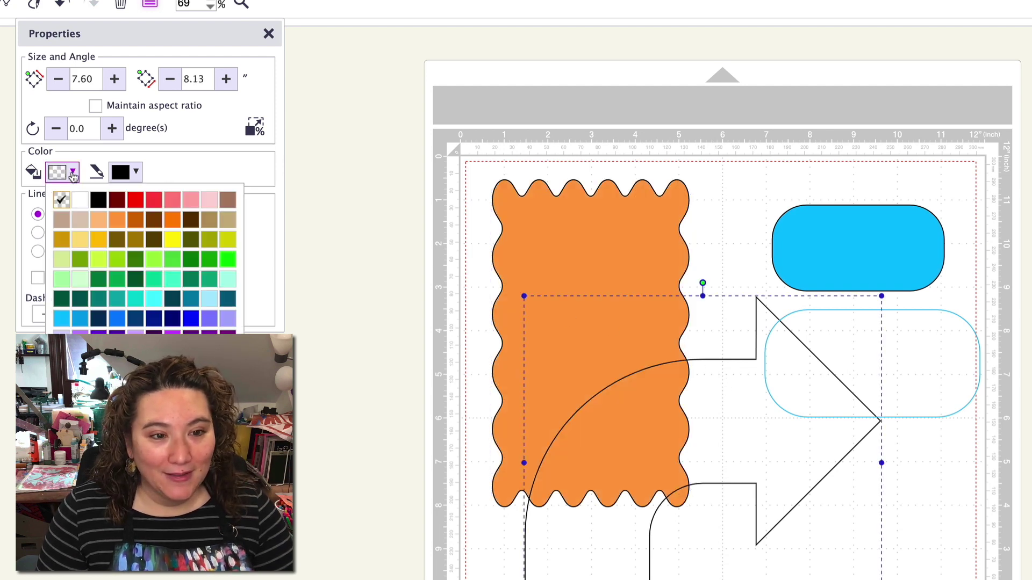
{"action": "left_click", "coordinate": [135, 199]}
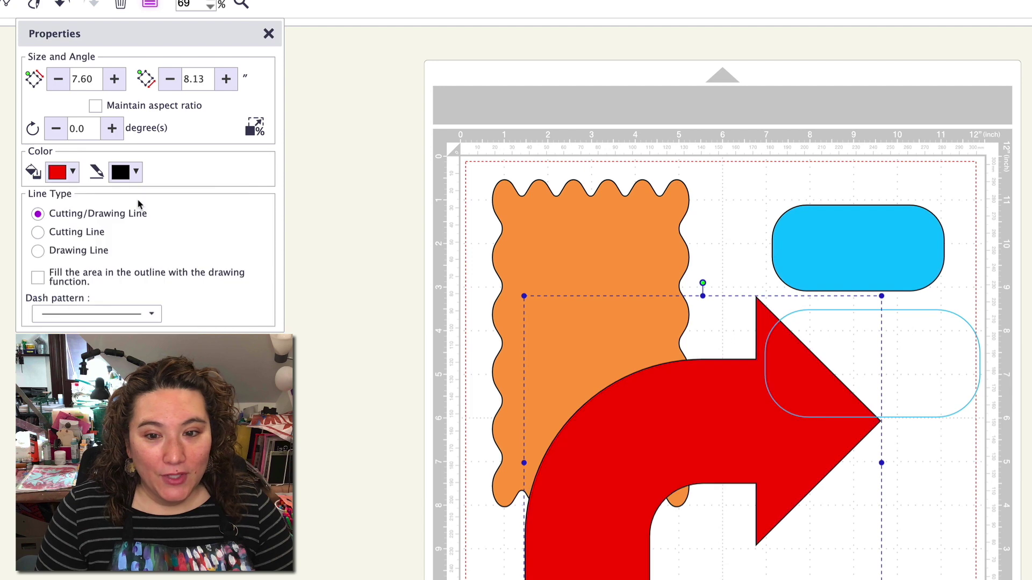
- Fill the larger rounded rectangle with light pink and move it over the blue, red and orange shapes to check how fills overlap
{"action": "left_click", "coordinate": [922, 329]}
{"action": "left_click", "coordinate": [73, 172]}
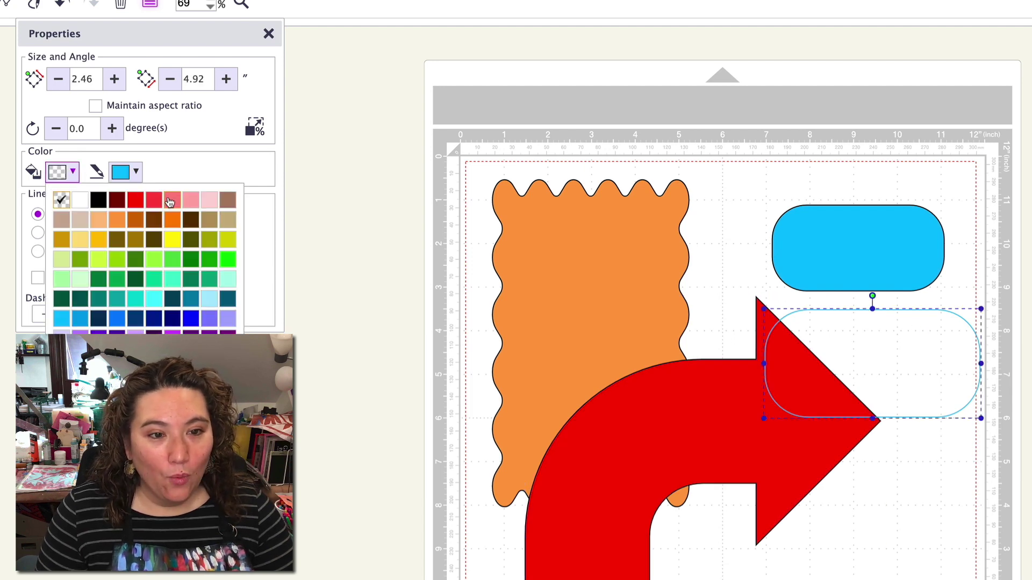
{"action": "left_click", "coordinate": [190, 201]}
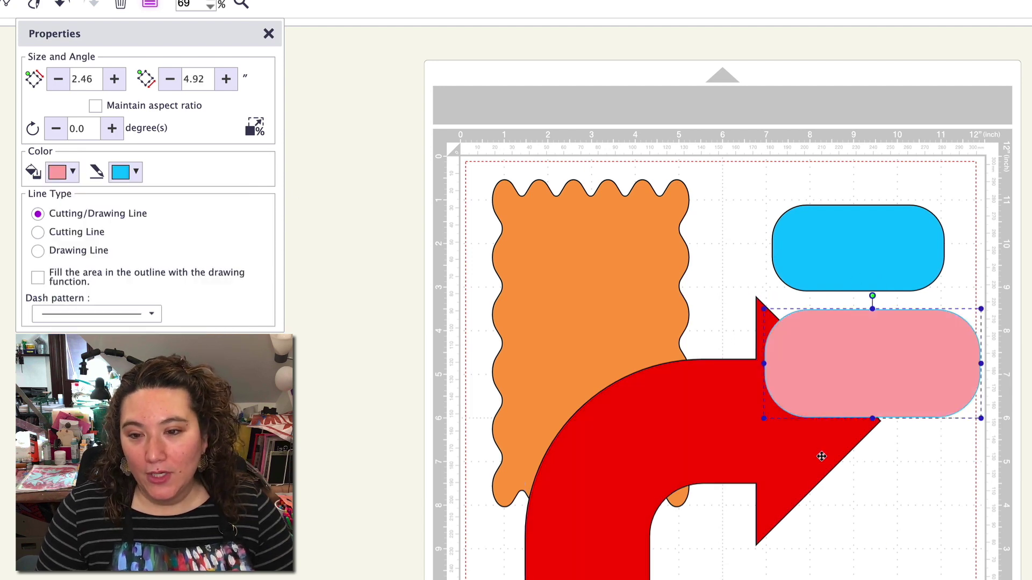
{"action": "left_click_drag", "start_coordinate": [920, 403], "coordinate": [896, 290]}
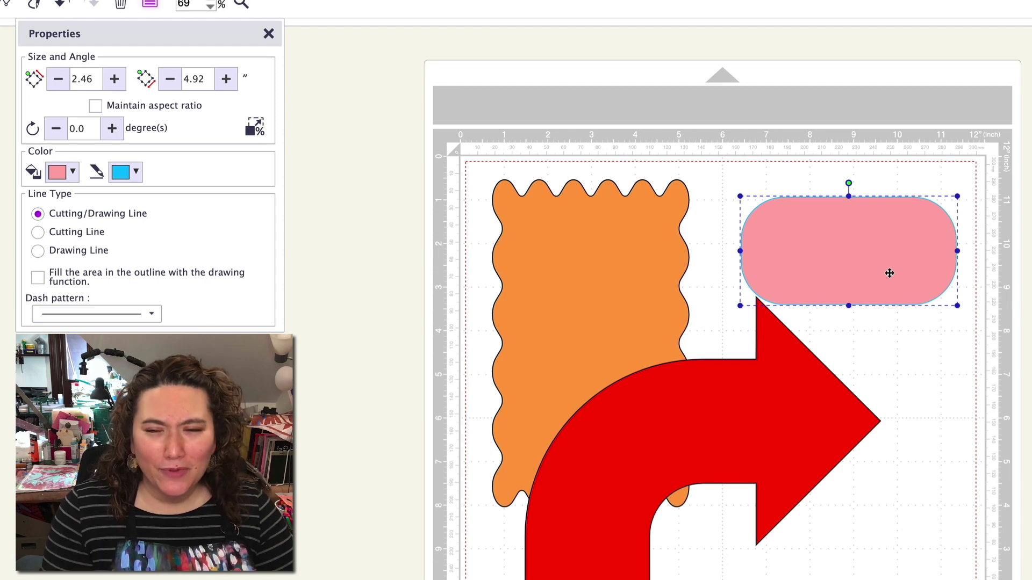
{"action": "left_click_drag", "start_coordinate": [889, 273], "coordinate": [913, 438]}
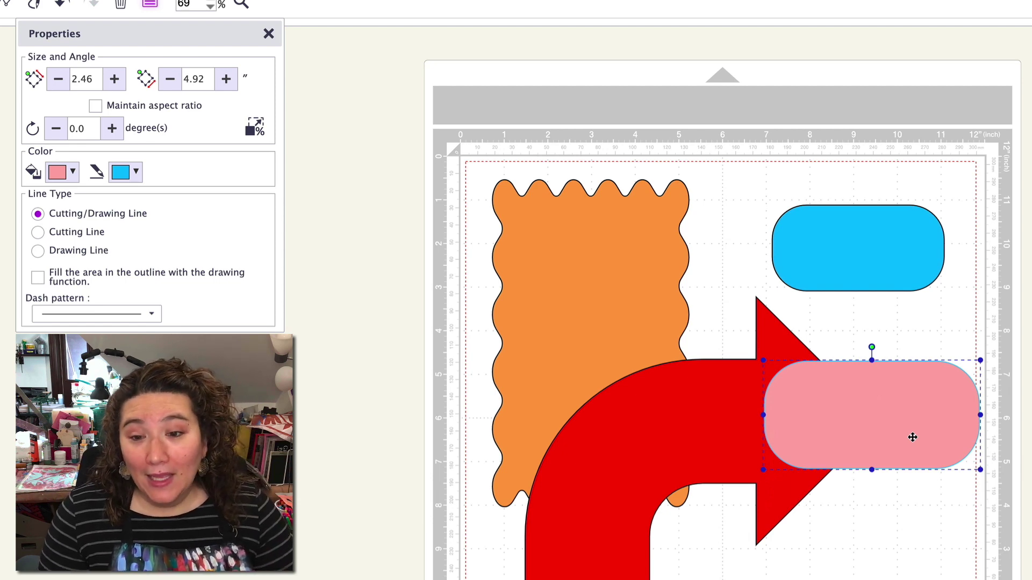
{"action": "left_click_drag", "start_coordinate": [913, 438], "coordinate": [704, 300]}
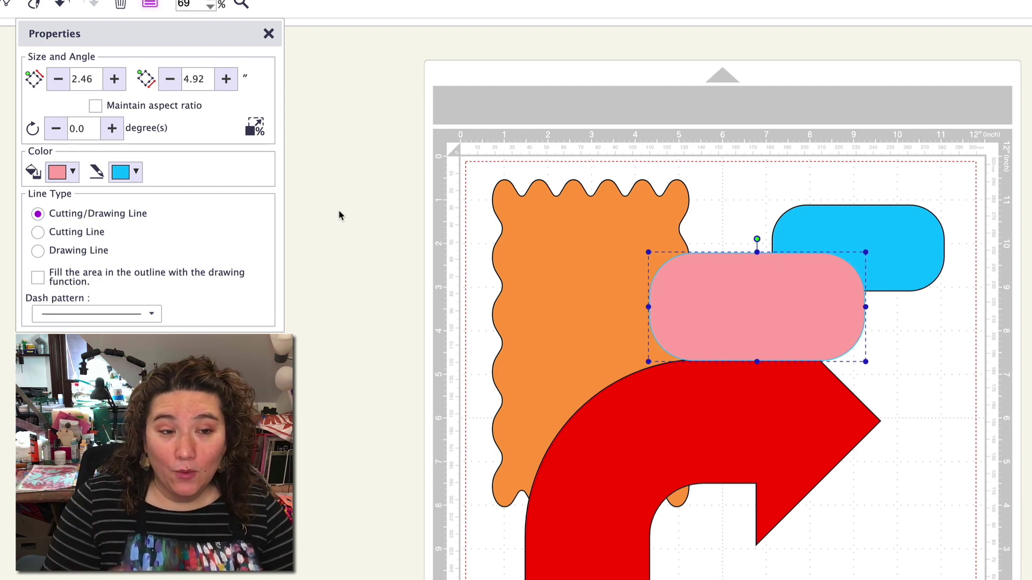
- Make the larger rounded rectangle's fill transparent and place it over the horizontal part of the red arrow
{"action": "left_click", "coordinate": [73, 171]}
{"action": "left_click", "coordinate": [60, 200]}
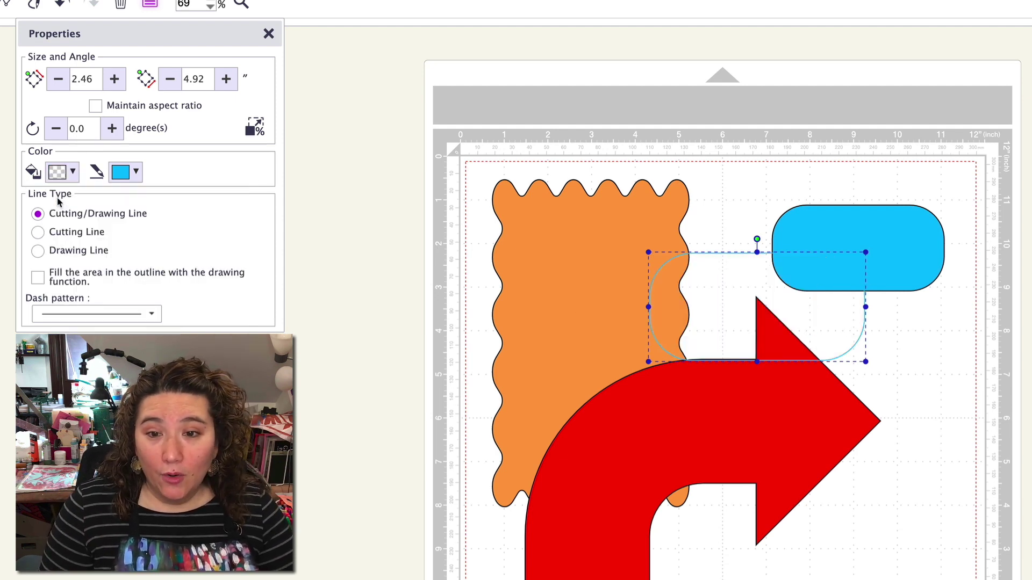
{"action": "left_click_drag", "start_coordinate": [793, 299], "coordinate": [787, 425]}
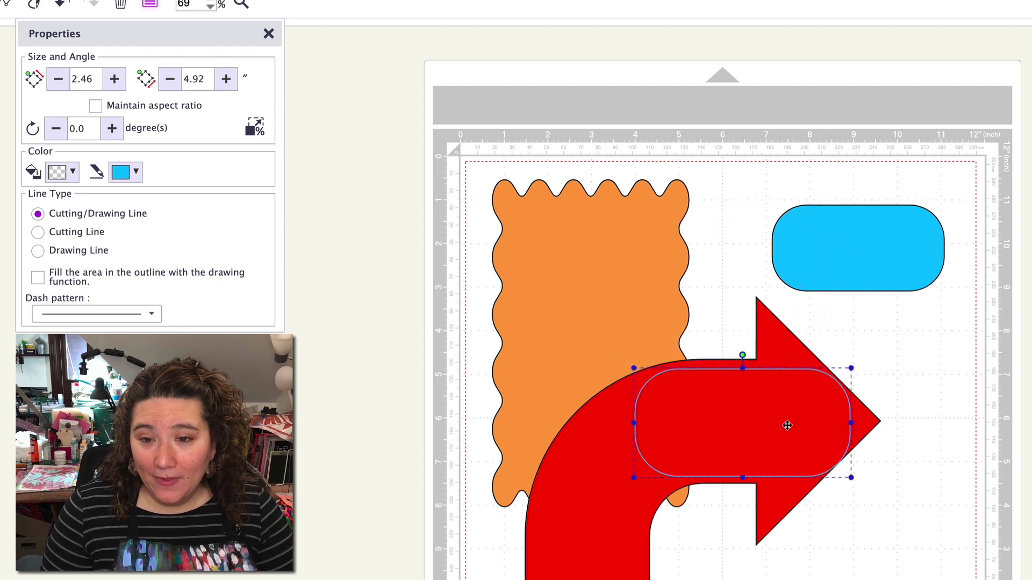
{"action": "left_click", "coordinate": [995, 371]}
- Set the line type of the orange scalloped rectangle and the blue rounded rectangle to Cutting Line
{"action": "left_click", "coordinate": [584, 316]}
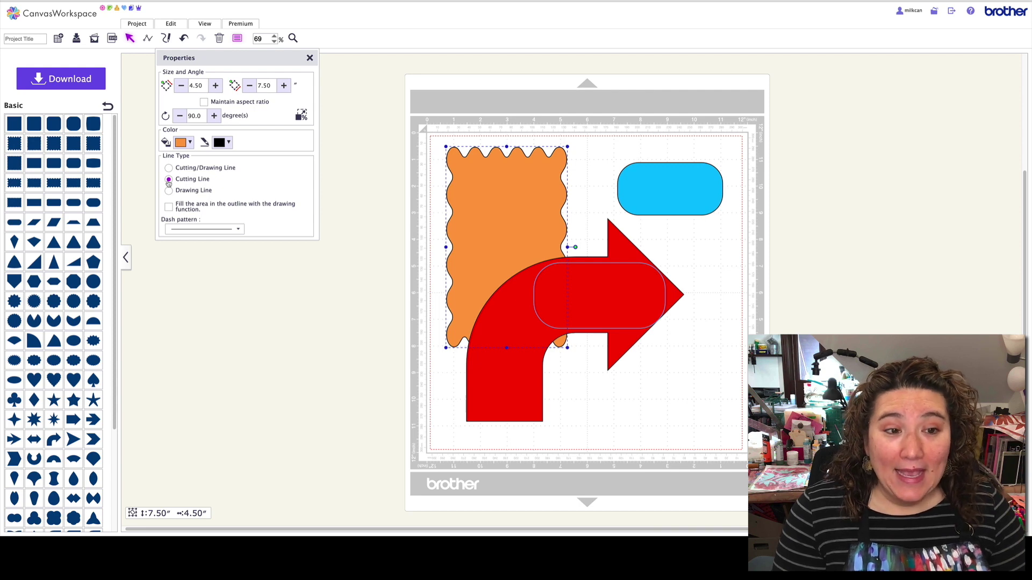
{"action": "left_click", "coordinate": [657, 214]}
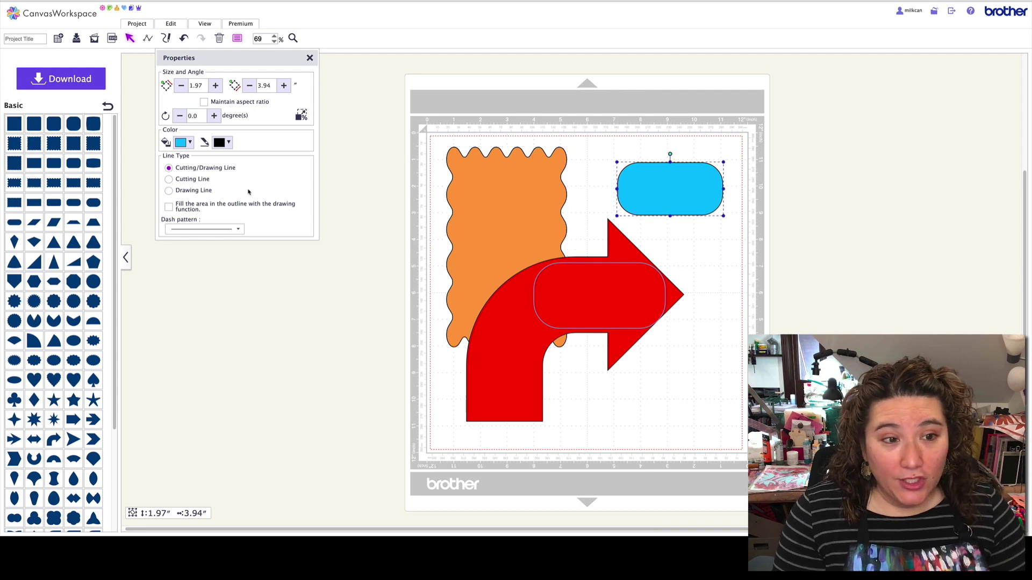
{"action": "left_click", "coordinate": [169, 180]}
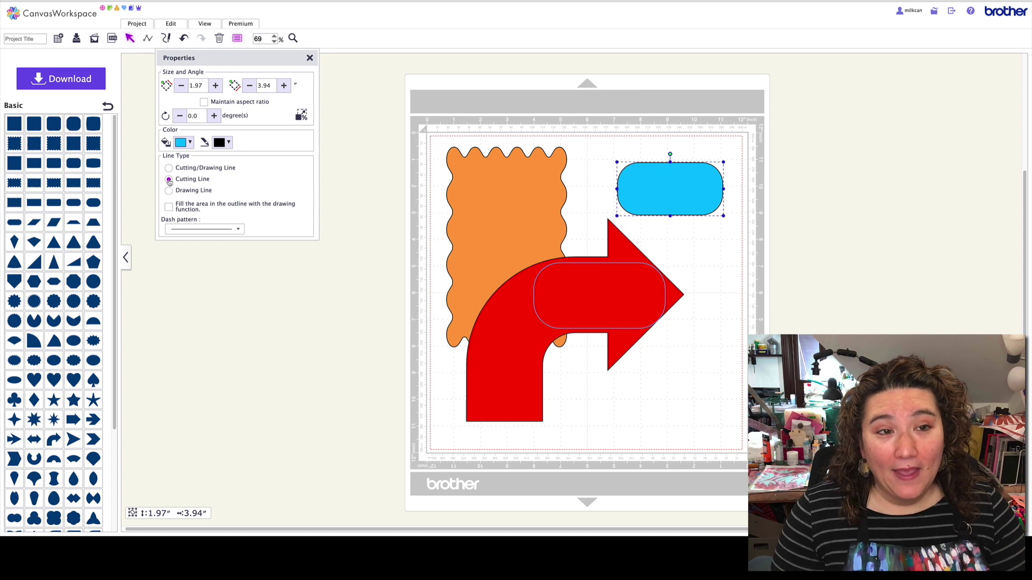
- View the mat with only cutting lines, view it with only drawing lines, and restore the full-color view
{"action": "left_click", "coordinate": [204, 24]}
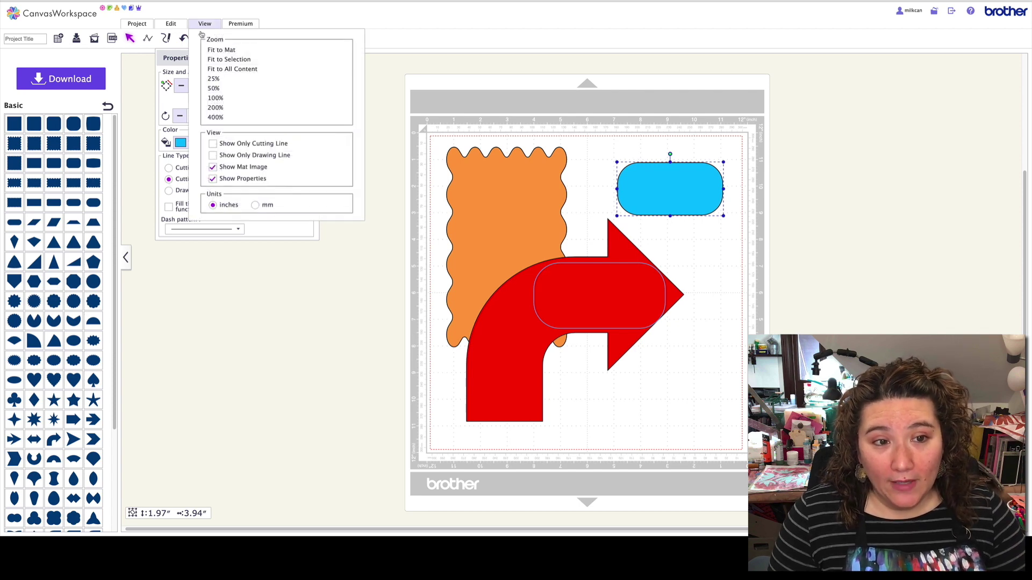
{"action": "left_click", "coordinate": [213, 144]}
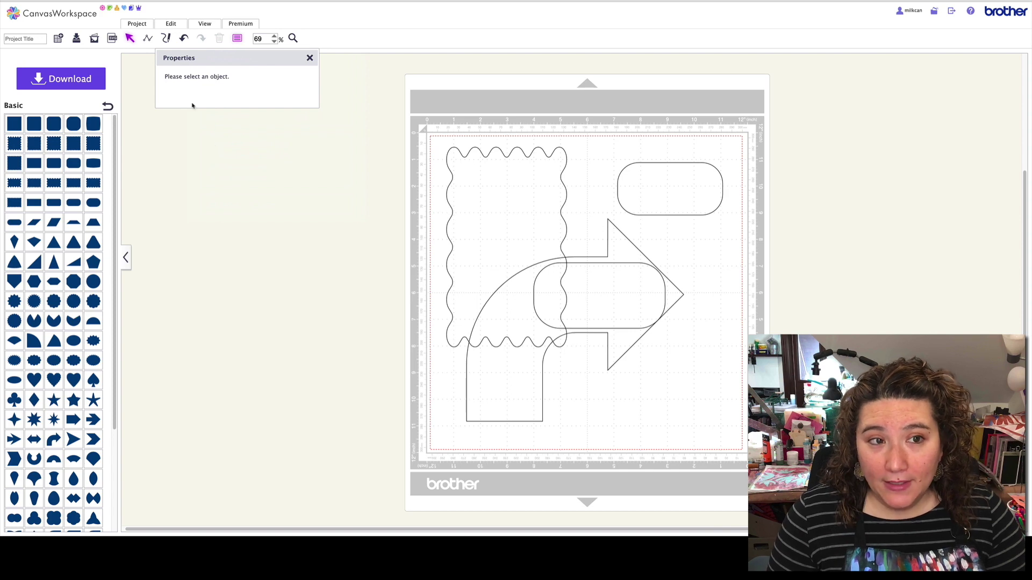
{"action": "left_click", "coordinate": [199, 24]}
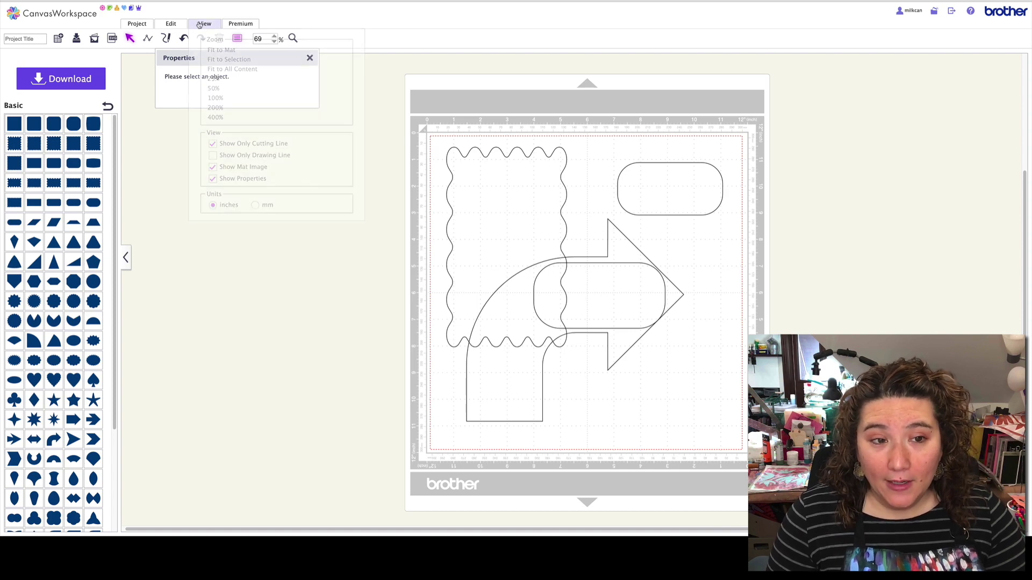
{"action": "left_click", "coordinate": [212, 156]}
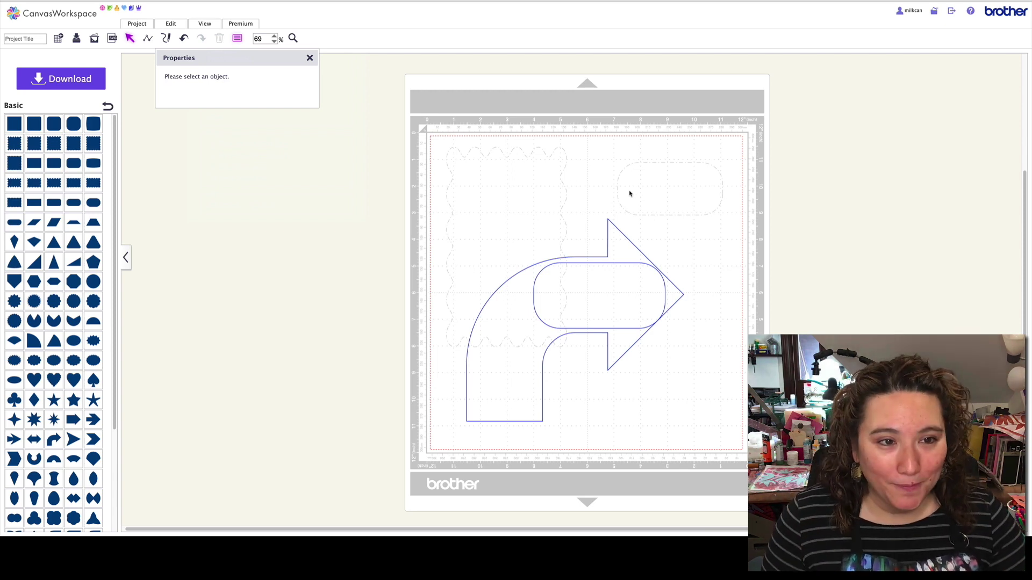
{"action": "left_click", "coordinate": [204, 24]}
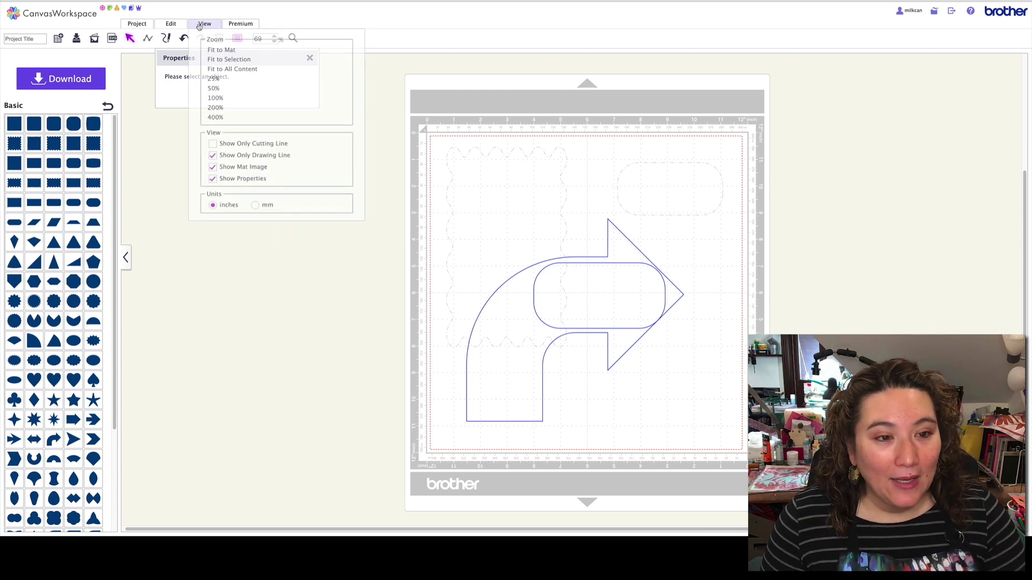
{"action": "left_click", "coordinate": [213, 156]}
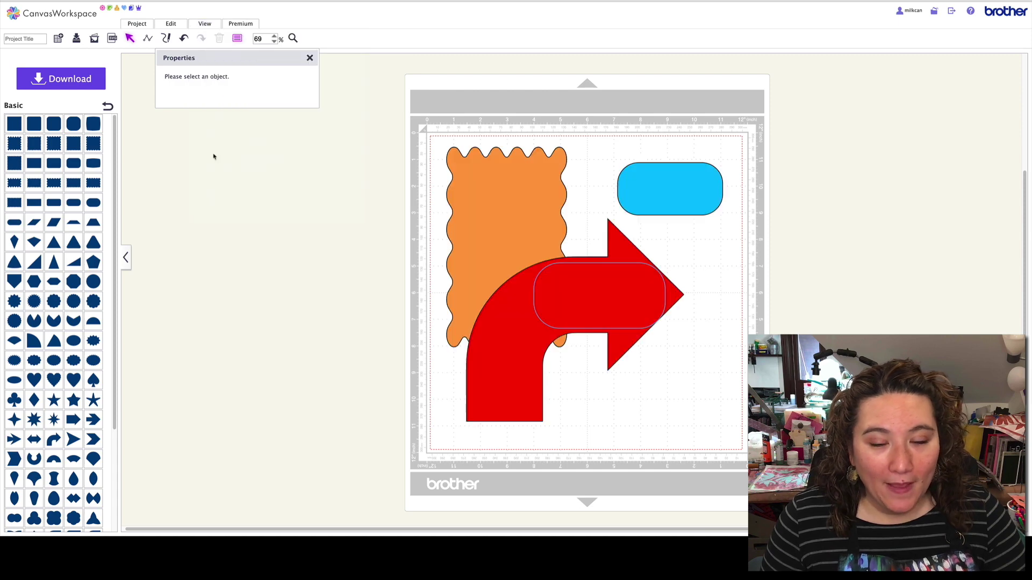
- Set the scalloped rectangle's line type to Drawing Line and turn on filling the outline area with the drawing function
{"action": "left_click", "coordinate": [485, 202]}
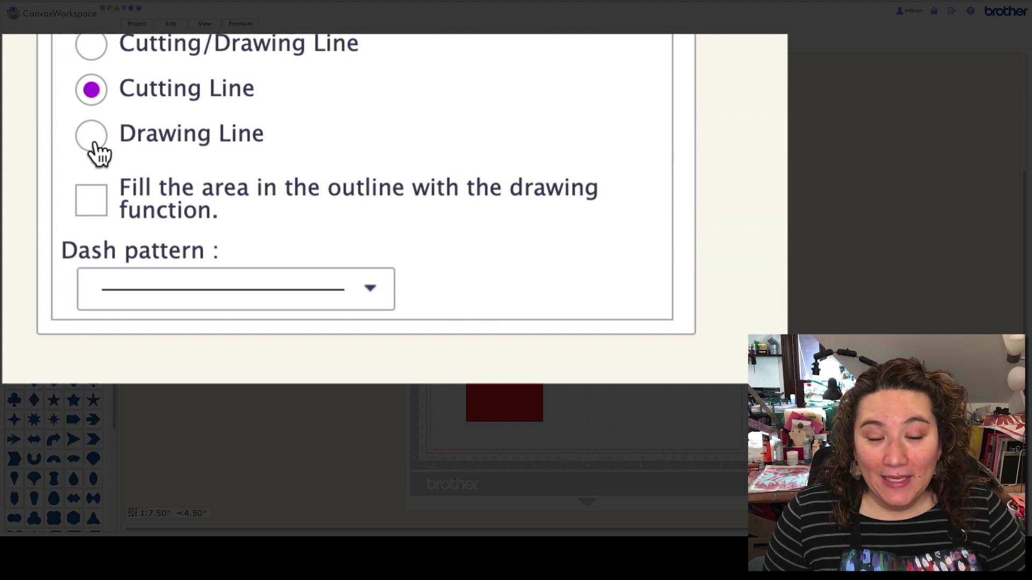
{"action": "left_click", "coordinate": [93, 141]}
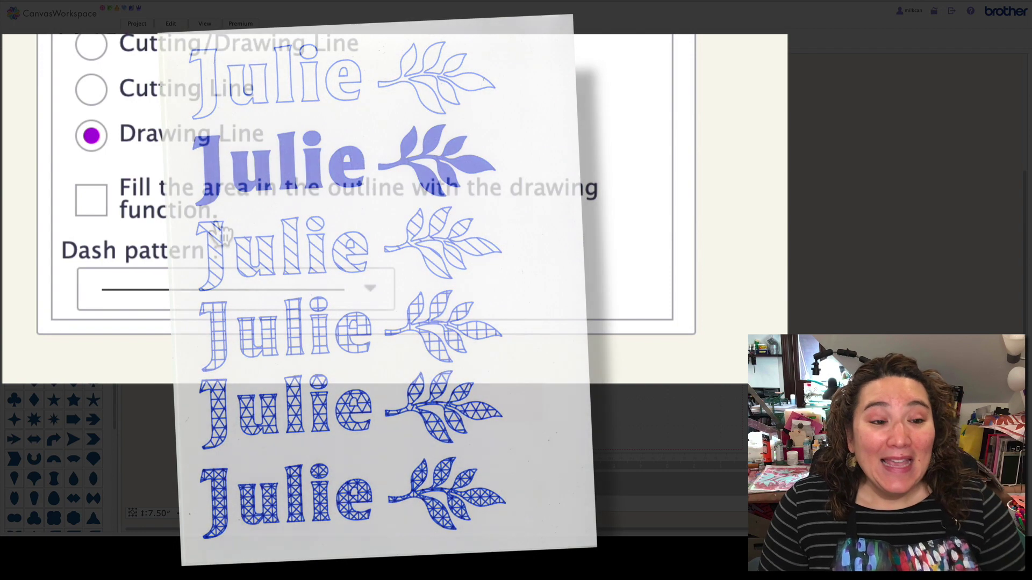
{"action": "left_click", "coordinate": [92, 210]}
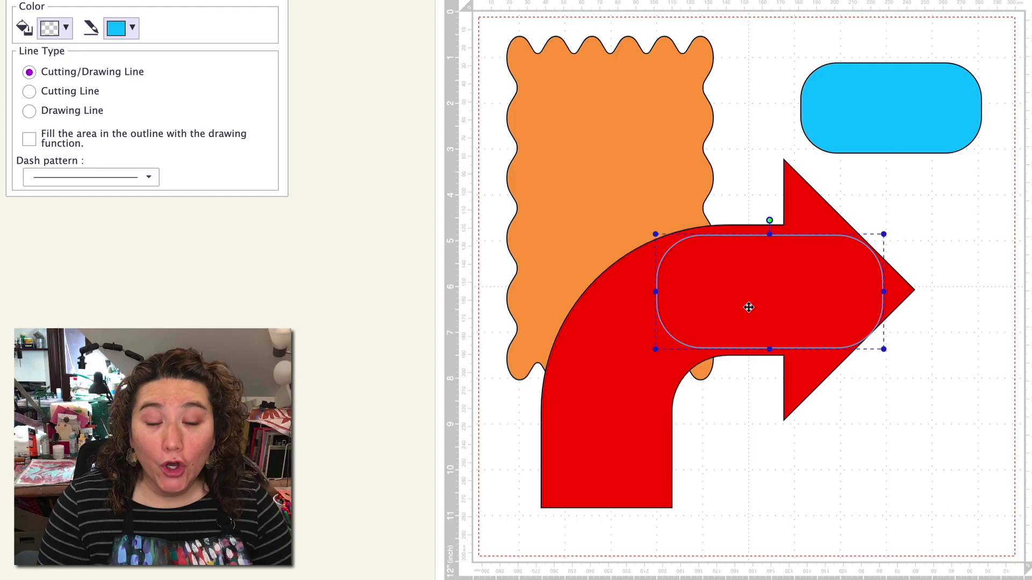
- Try the fine short-dash, spaced short-dash and widely spaced medium-dash patterns on the unfilled rounded rectangle's outline
{"action": "left_click", "coordinate": [352, 292]}
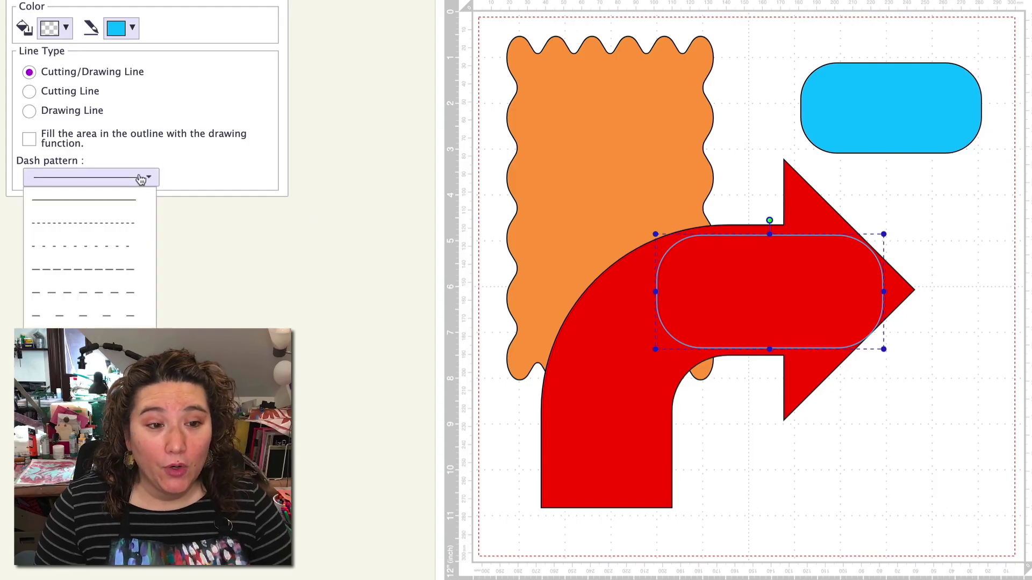
{"action": "left_click", "coordinate": [122, 222]}
{"action": "left_click", "coordinate": [115, 179]}
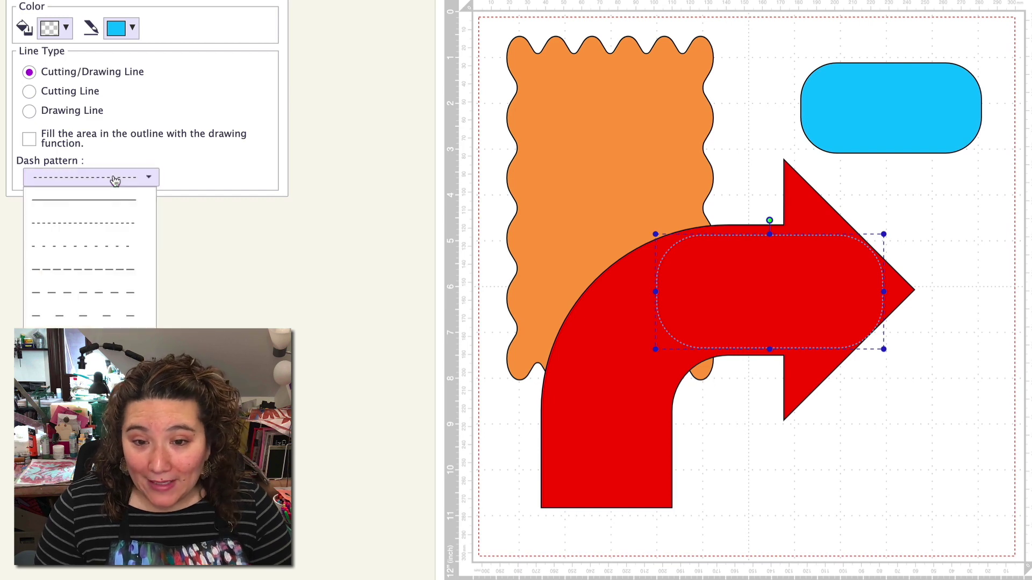
{"action": "left_click", "coordinate": [111, 224]}
{"action": "left_click", "coordinate": [113, 185]}
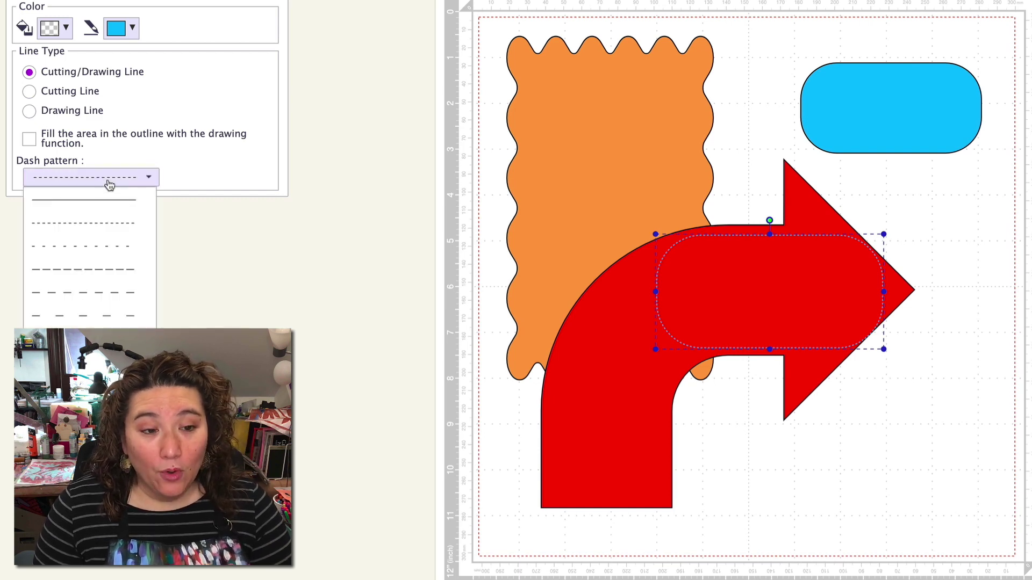
{"action": "left_click", "coordinate": [99, 249]}
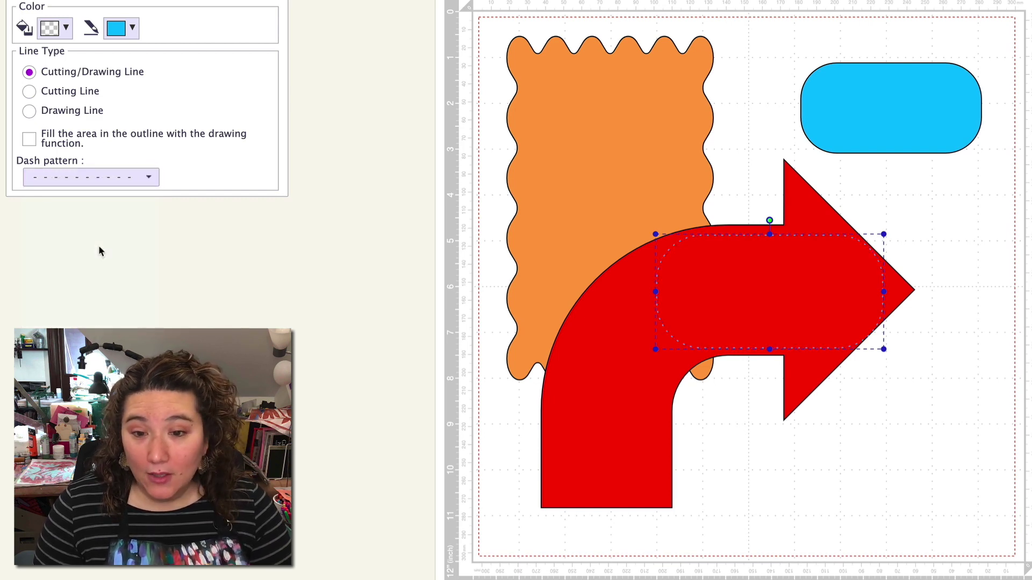
{"action": "left_click", "coordinate": [99, 179]}
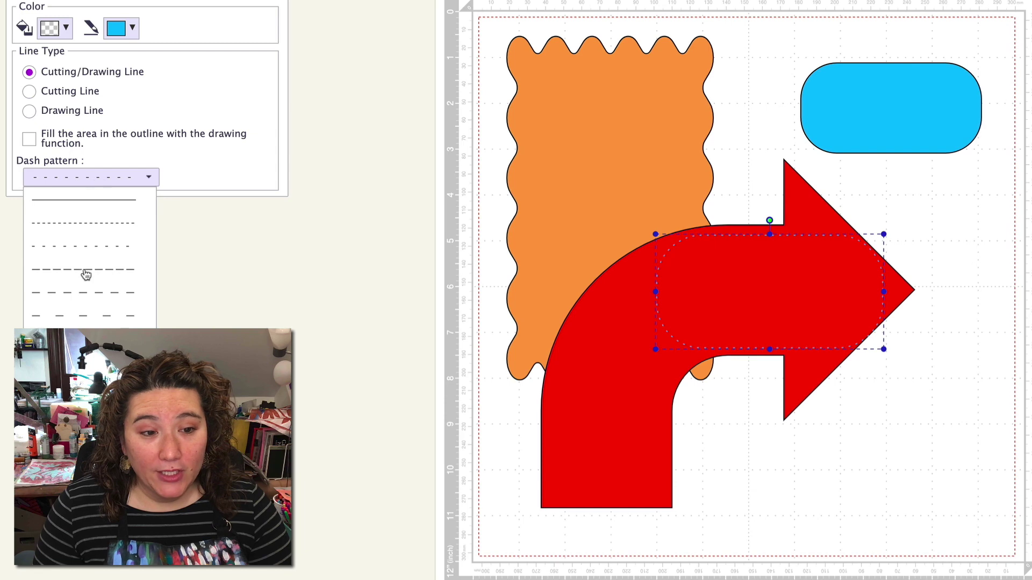
{"action": "left_click", "coordinate": [79, 318]}
- Set the unfilled rounded rectangle's dash pattern to the long-dash line that follows the widely spaced medium dashes
{"action": "left_click", "coordinate": [111, 179]}
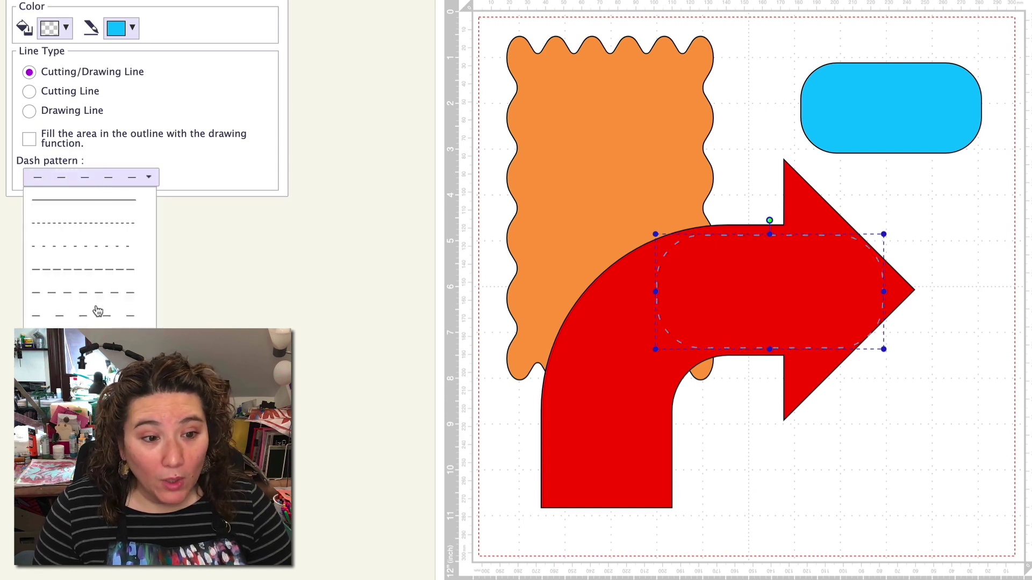
{"action": "key", "text": "Down"}
{"action": "key", "text": "Return"}
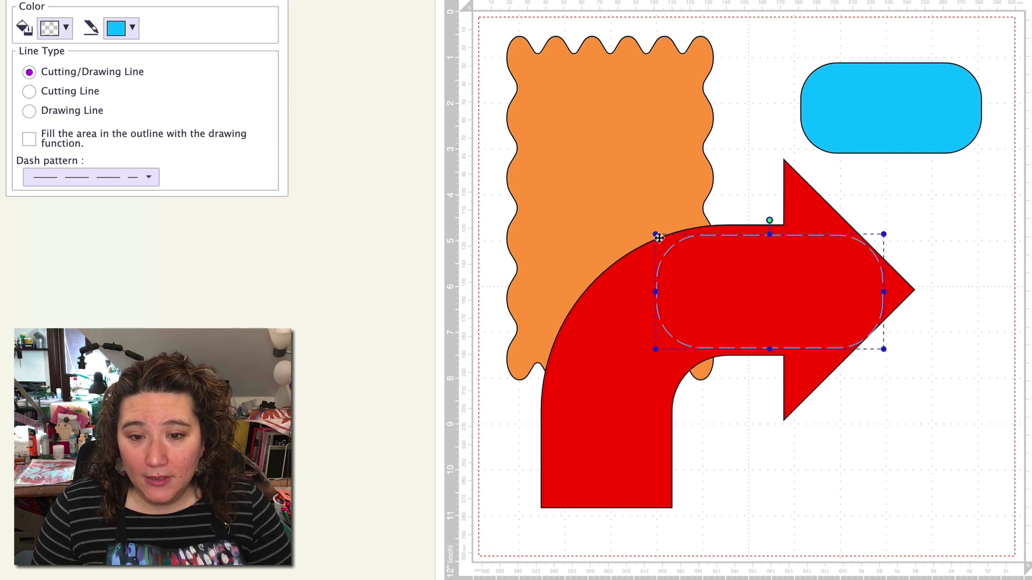
- Enlarge the long-dashed rounded rectangle to about 6.3 inches tall and set its outline color to black
{"action": "left_click_drag", "start_coordinate": [655, 233], "coordinate": [326, 110]}
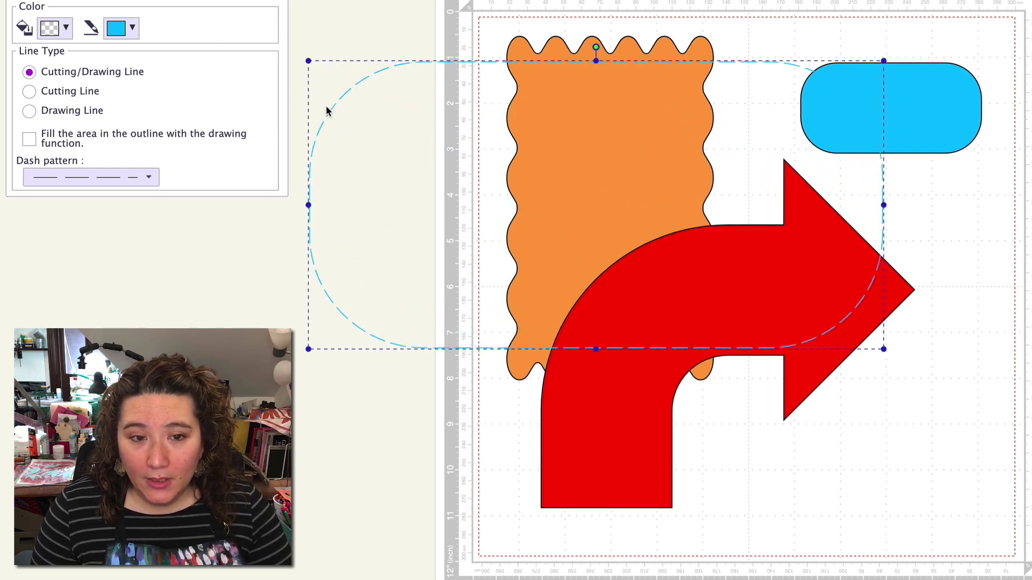
{"action": "left_click", "coordinate": [132, 28]}
{"action": "left_click", "coordinate": [157, 56]}
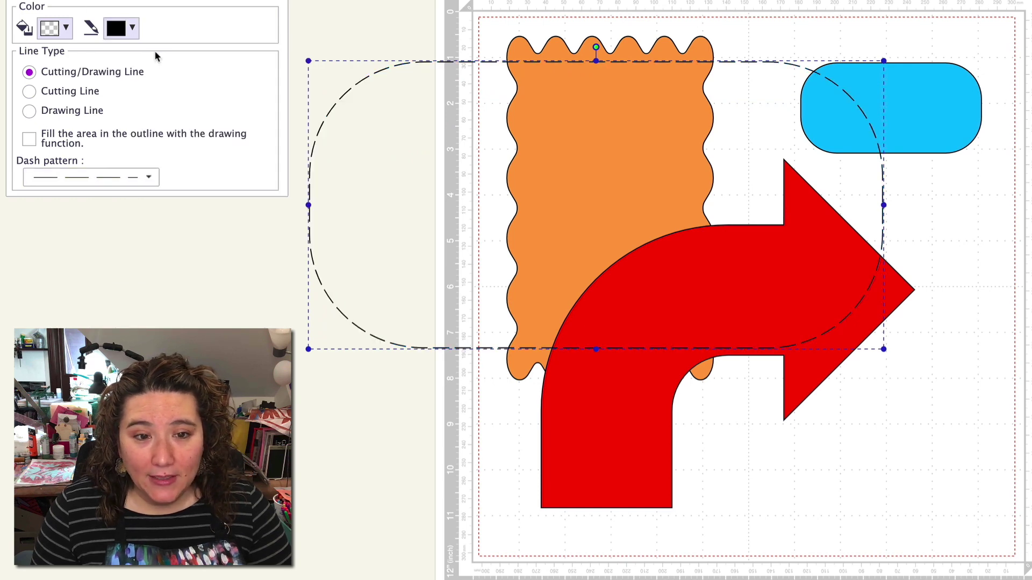
- Move the enlarged dashed outline onto the mat and delete the scalloped rectangle, the blue rounded rectangle and the red arrow
{"action": "left_click_drag", "start_coordinate": [410, 63], "coordinate": [556, 176]}
{"action": "left_click", "coordinate": [602, 119]}
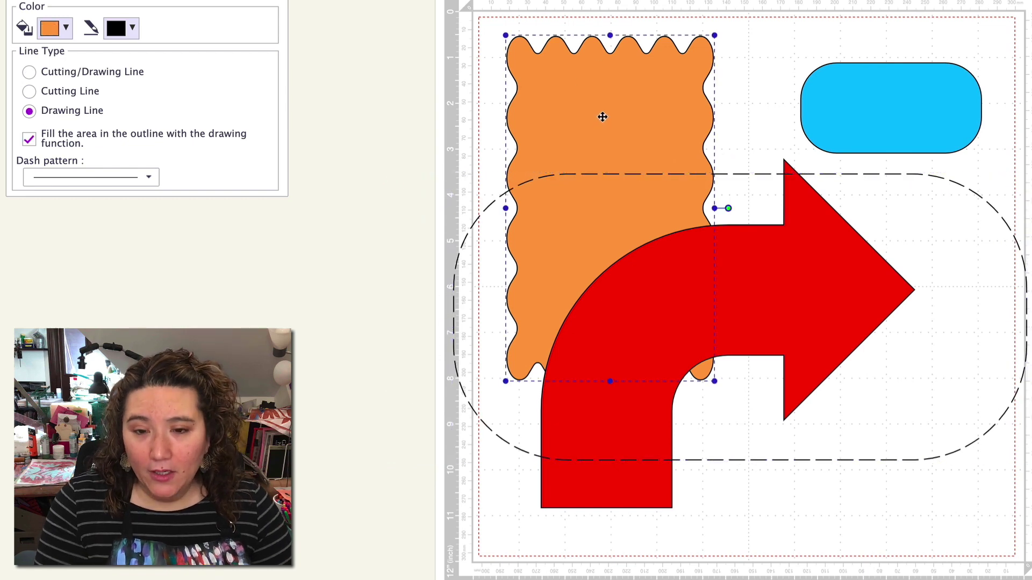
{"action": "key", "text": "Delete"}
{"action": "left_click", "coordinate": [896, 92]}
{"action": "key", "text": "Delete"}
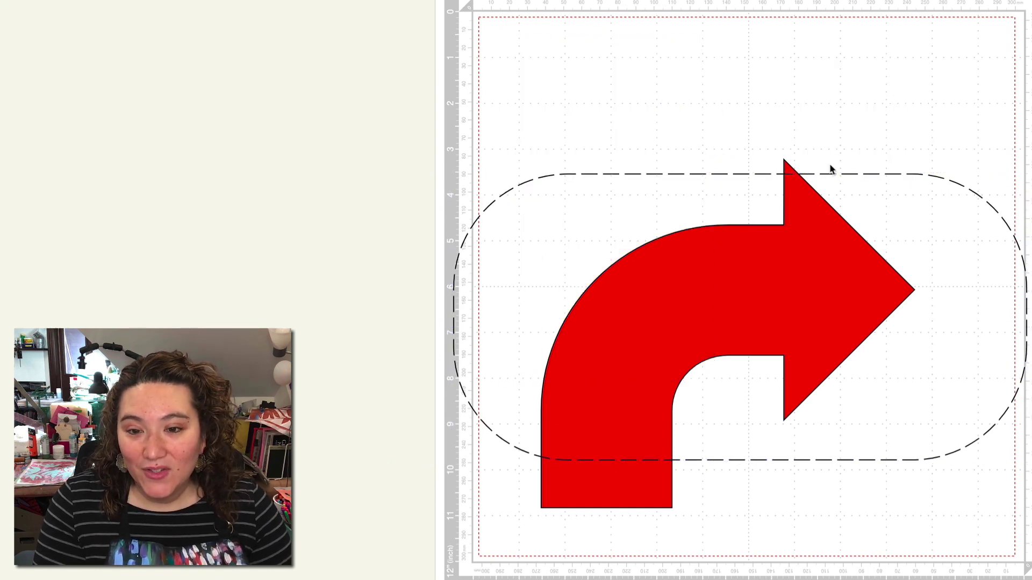
{"action": "left_click", "coordinate": [785, 317]}
{"action": "key", "text": "ctrl+z"}
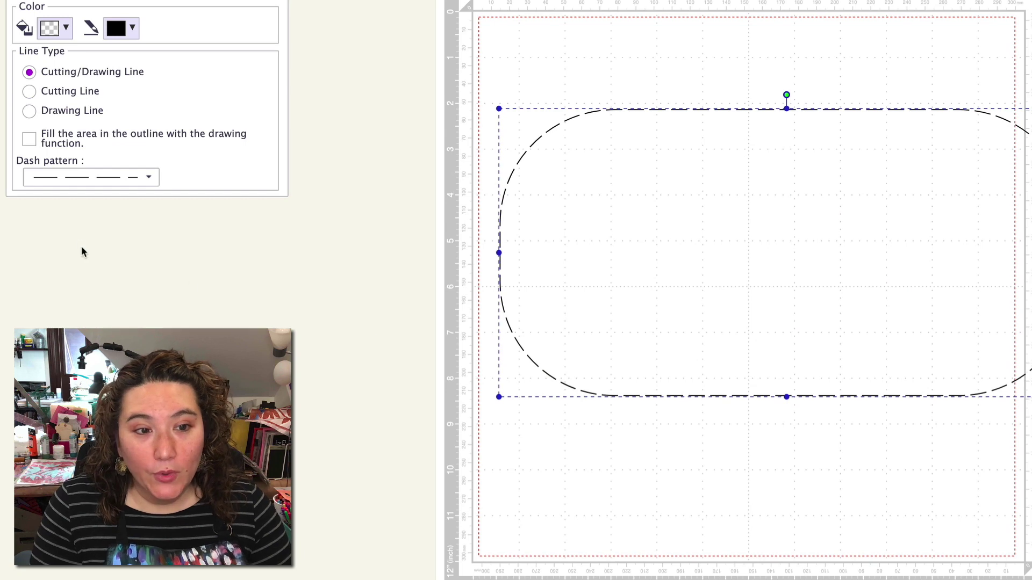
- Try the widely spaced medium-dash, fine short-dash and spaced short-dash patterns on the enlarged rounded rectangle's outline
{"action": "left_click", "coordinate": [55, 186]}
{"action": "left_click", "coordinate": [72, 322]}
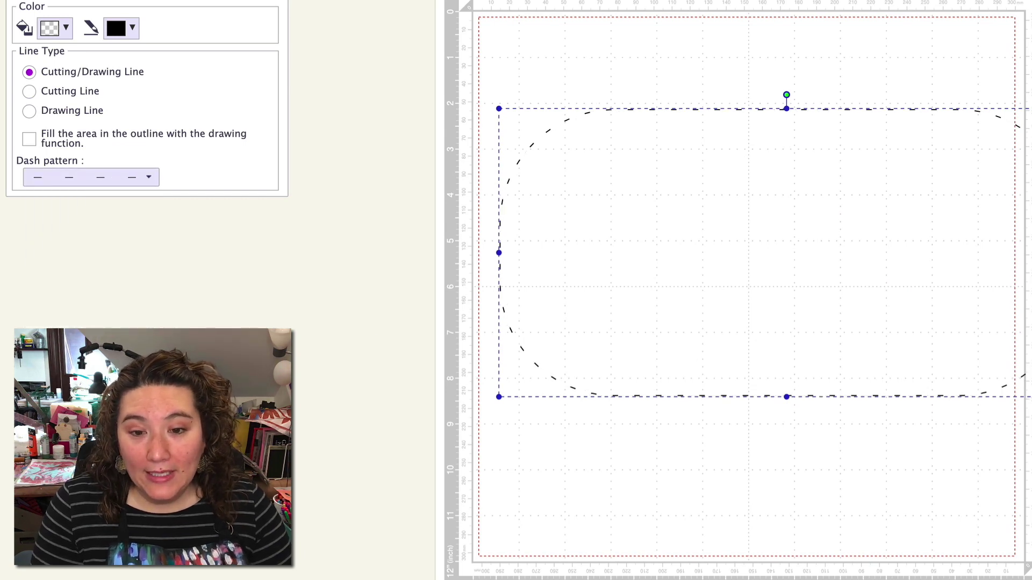
{"action": "left_click", "coordinate": [92, 183]}
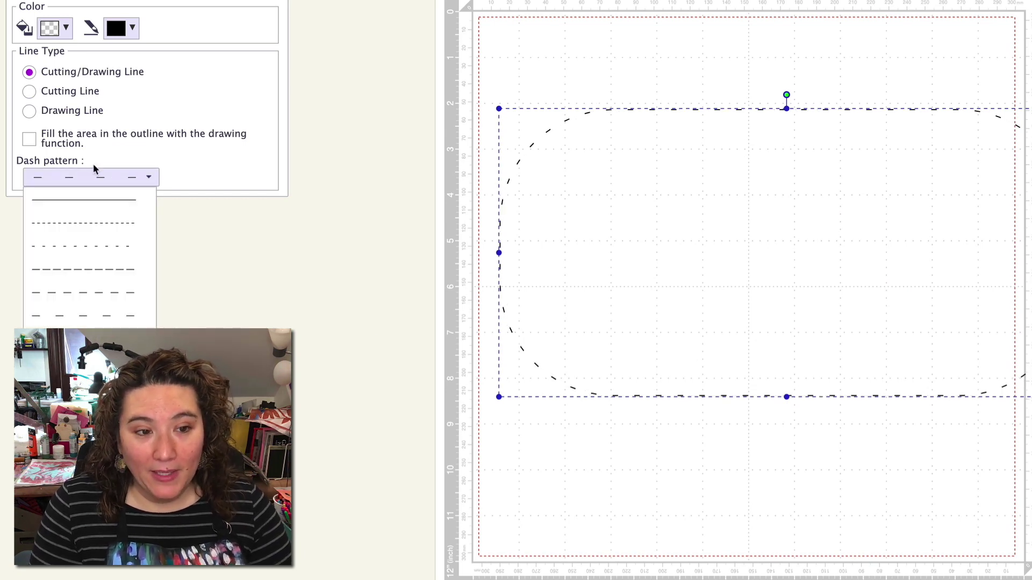
{"action": "left_click", "coordinate": [84, 227]}
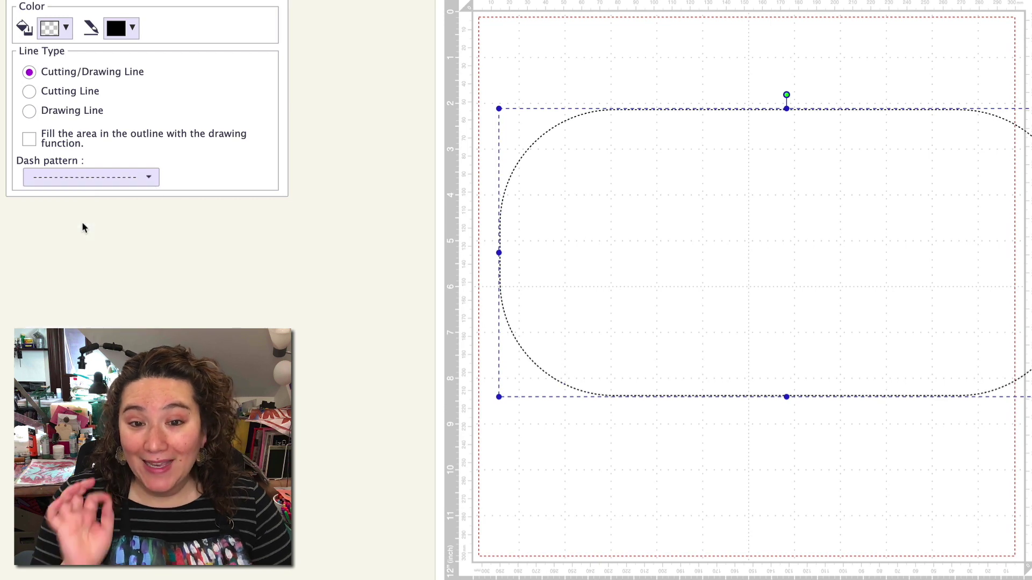
{"action": "left_click", "coordinate": [78, 181]}
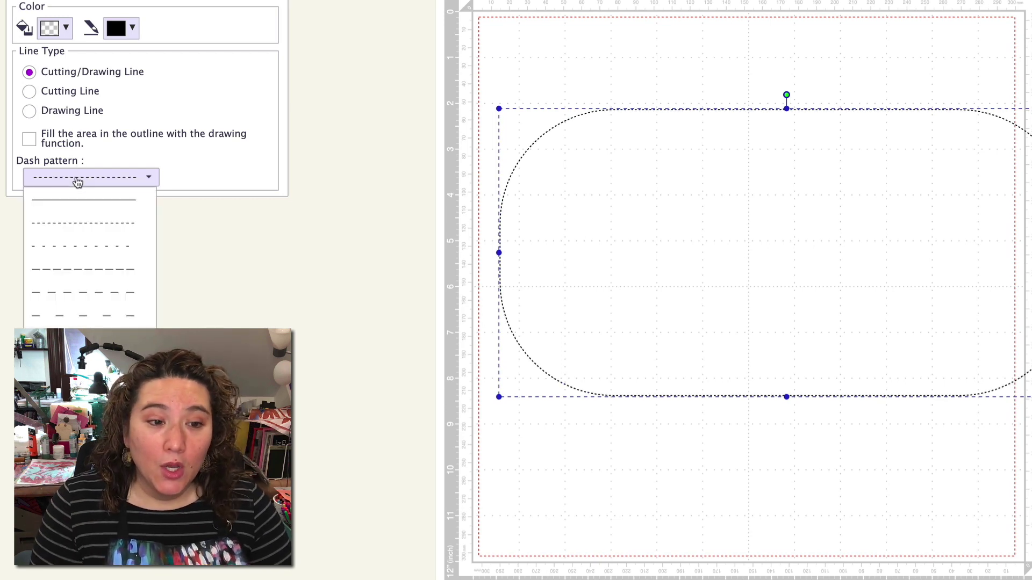
{"action": "left_click", "coordinate": [75, 246]}
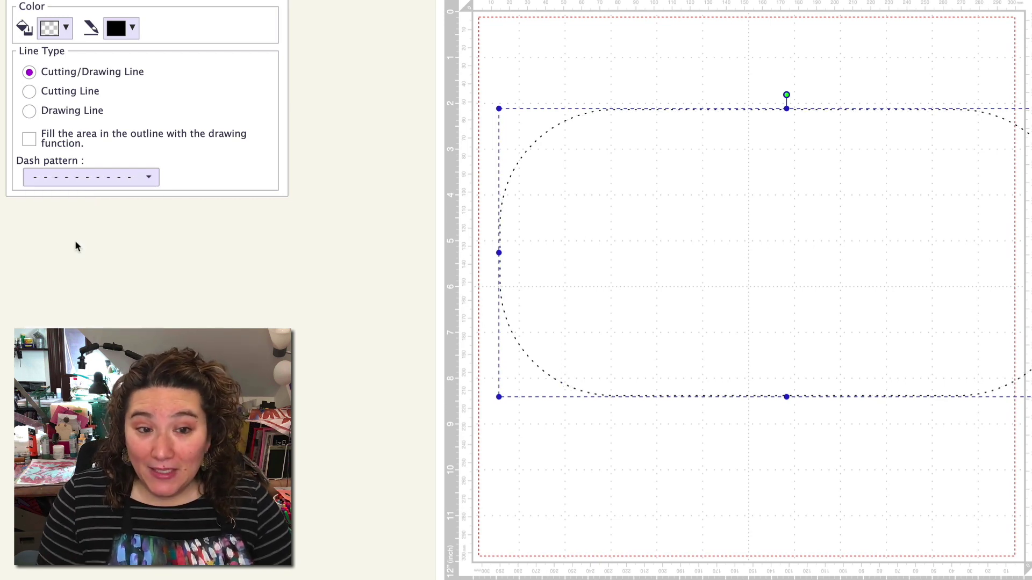
- Set the enlarged outline's dash pattern to widely spaced medium dashes, deselect the shape to view the line, and reselect it
{"action": "left_click", "coordinate": [93, 181]}
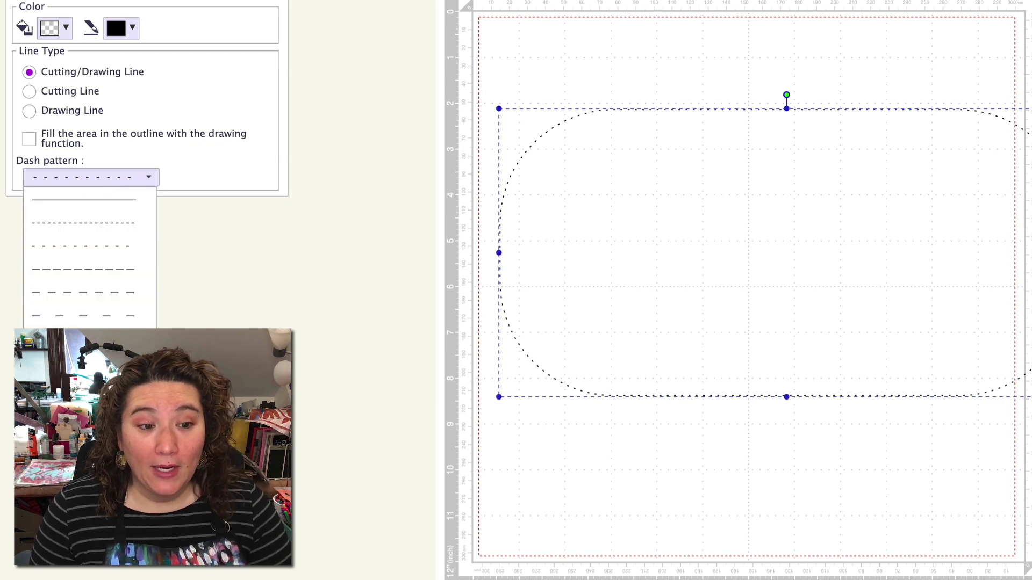
{"action": "left_click", "coordinate": [84, 315]}
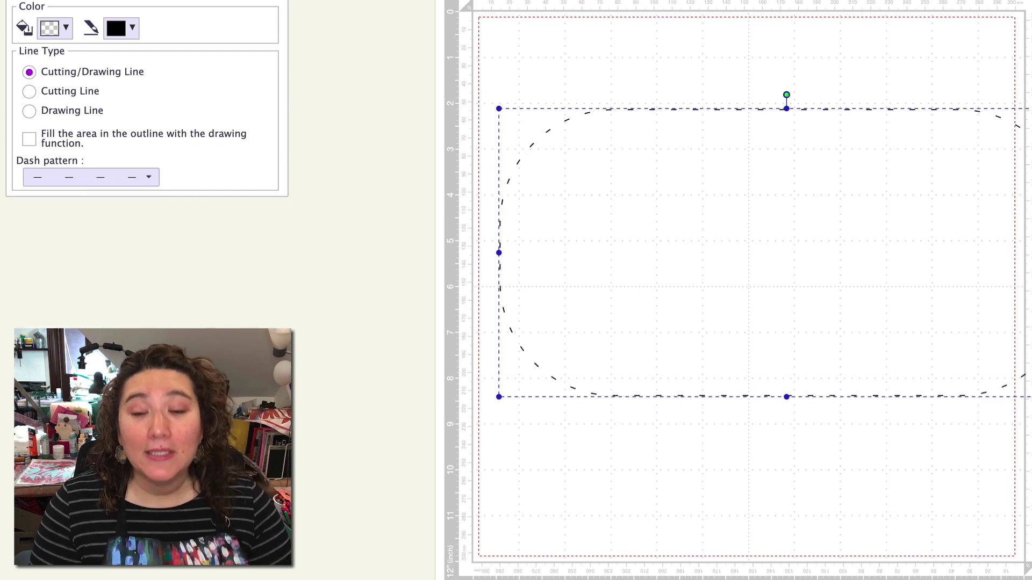
{"action": "key", "text": "Escape"}
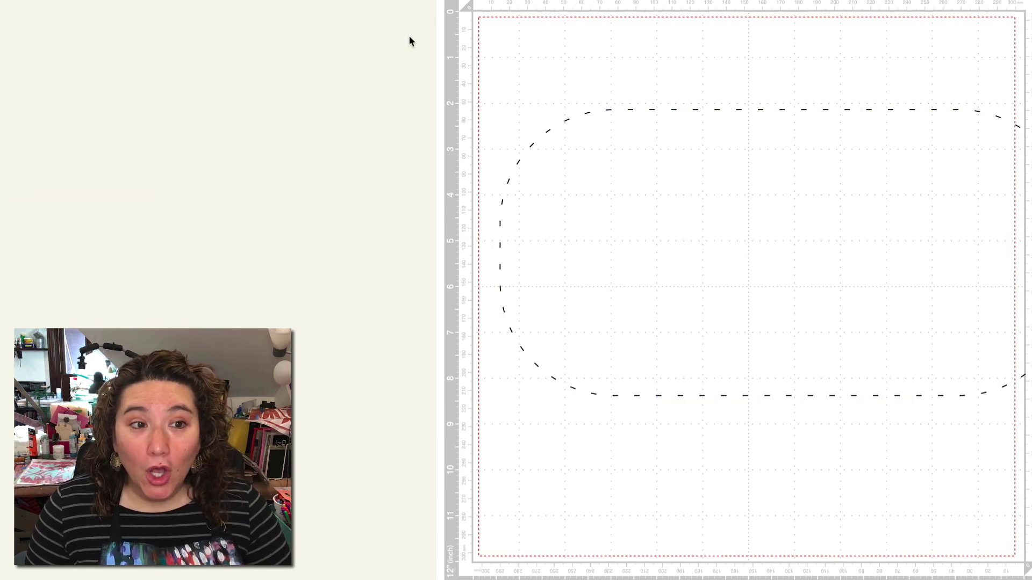
{"action": "left_click", "coordinate": [590, 115]}
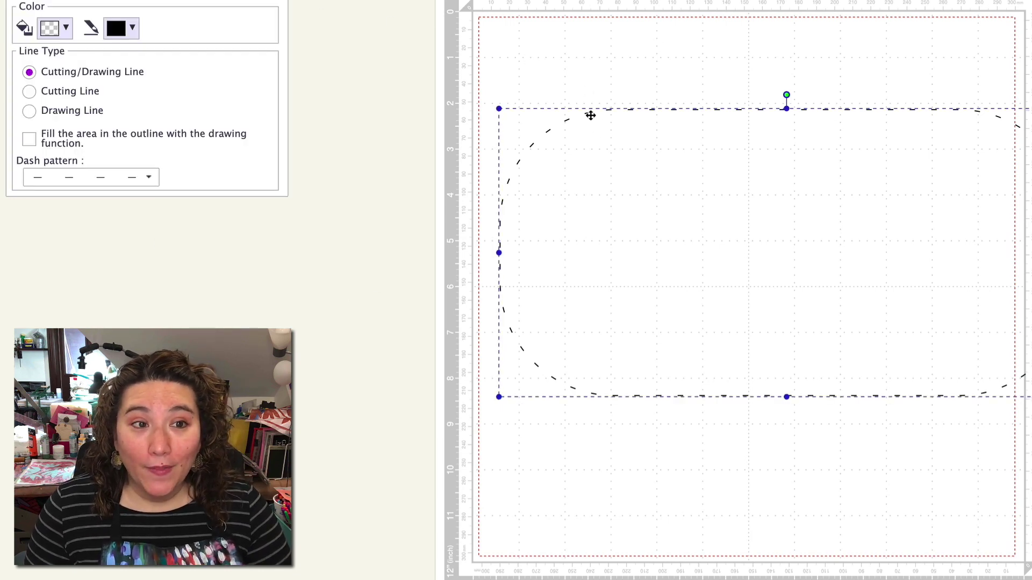